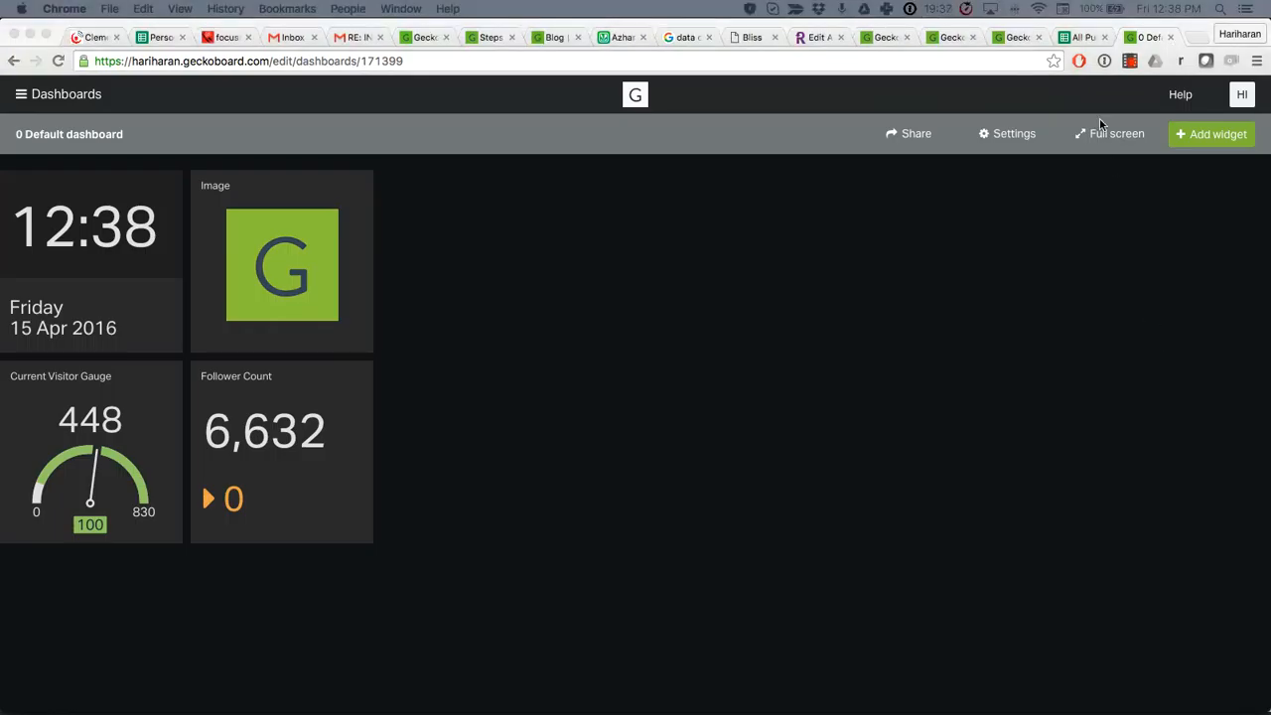
# Step: Switch to the All Purpose Testing Sheet in Google Sheets and select cell A3 as the data destination
pyautogui.click(1082, 37)
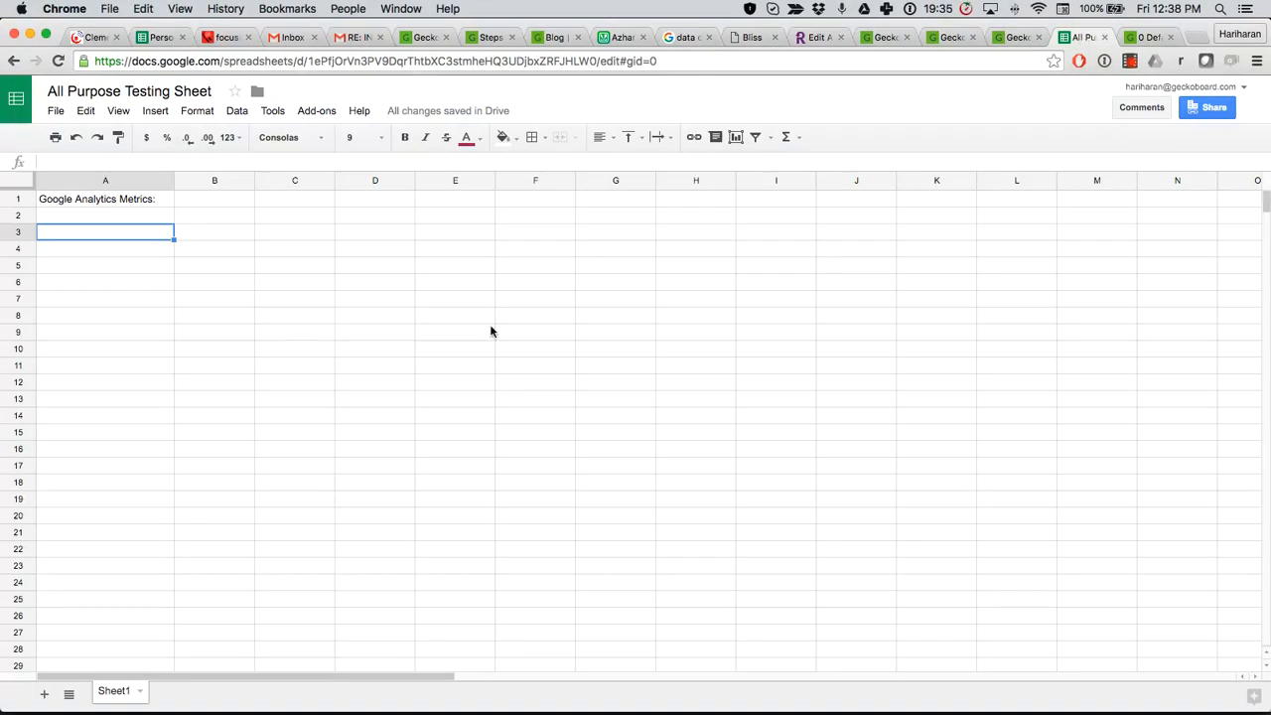
pyautogui.click(159, 278)
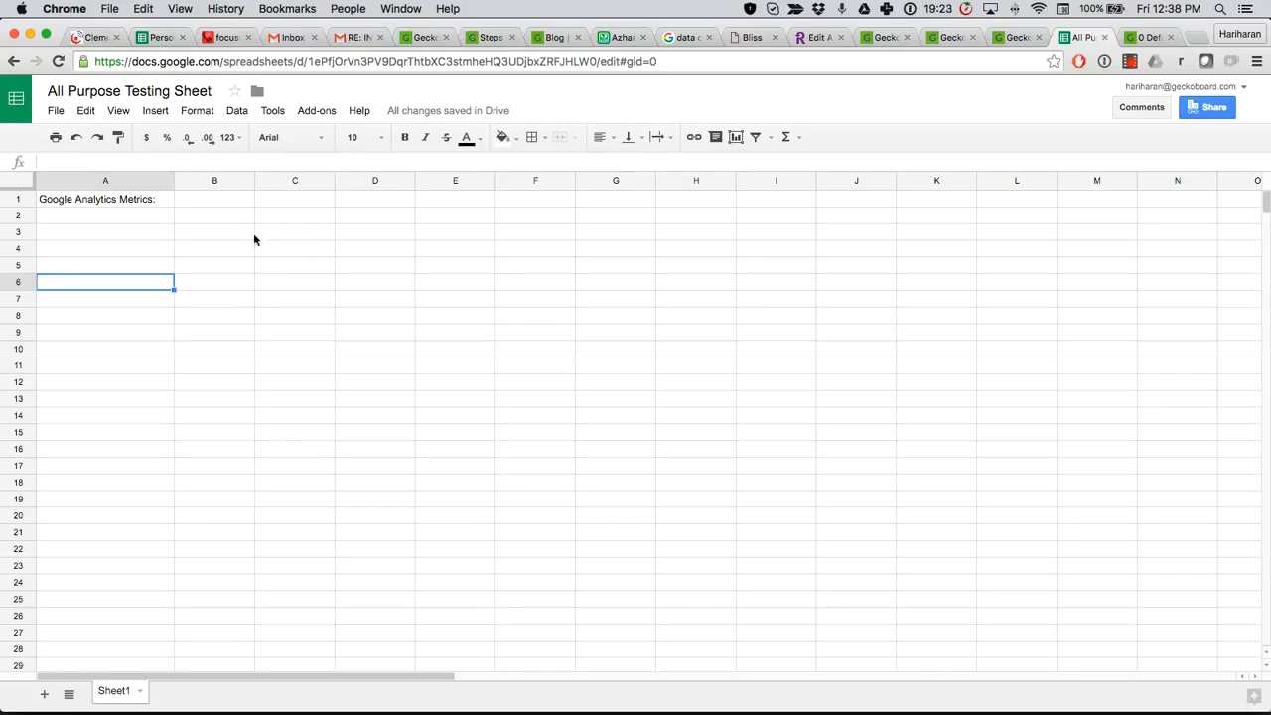
pyautogui.click(137, 234)
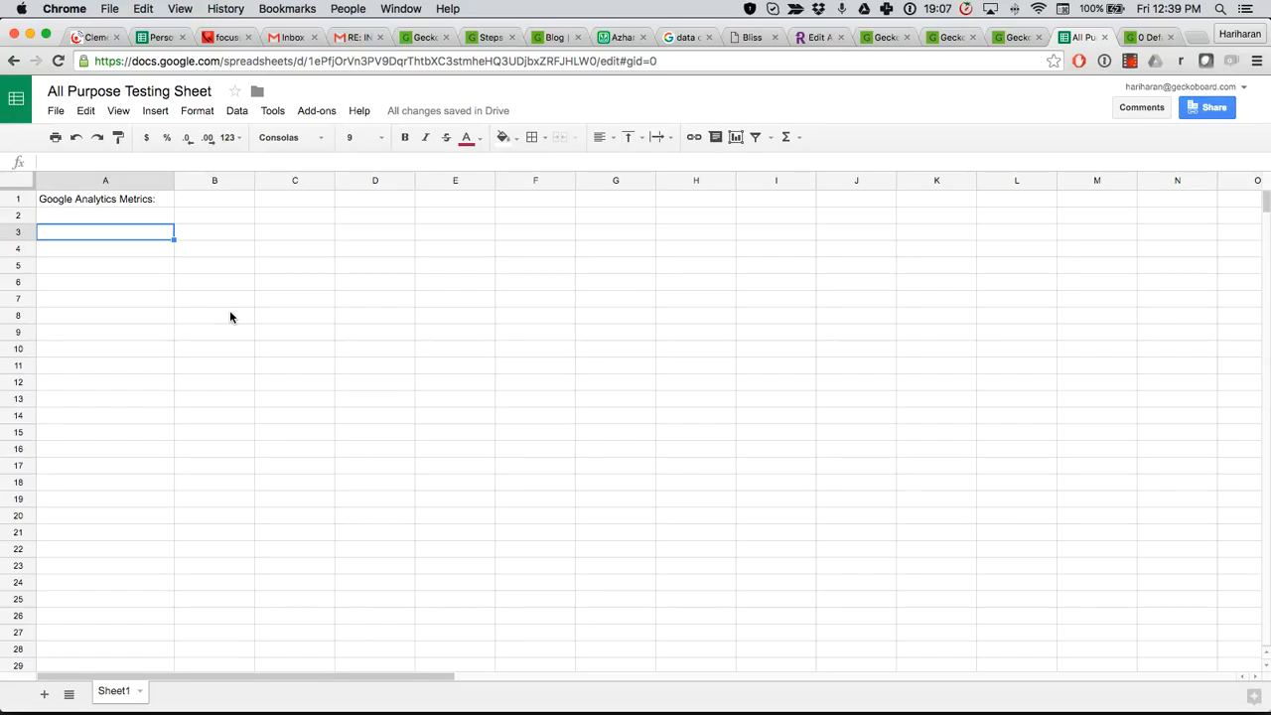
pyautogui.click(107, 225)
# Step: Launch the Supermetrics add-on's sidebar
pyautogui.click(311, 114)
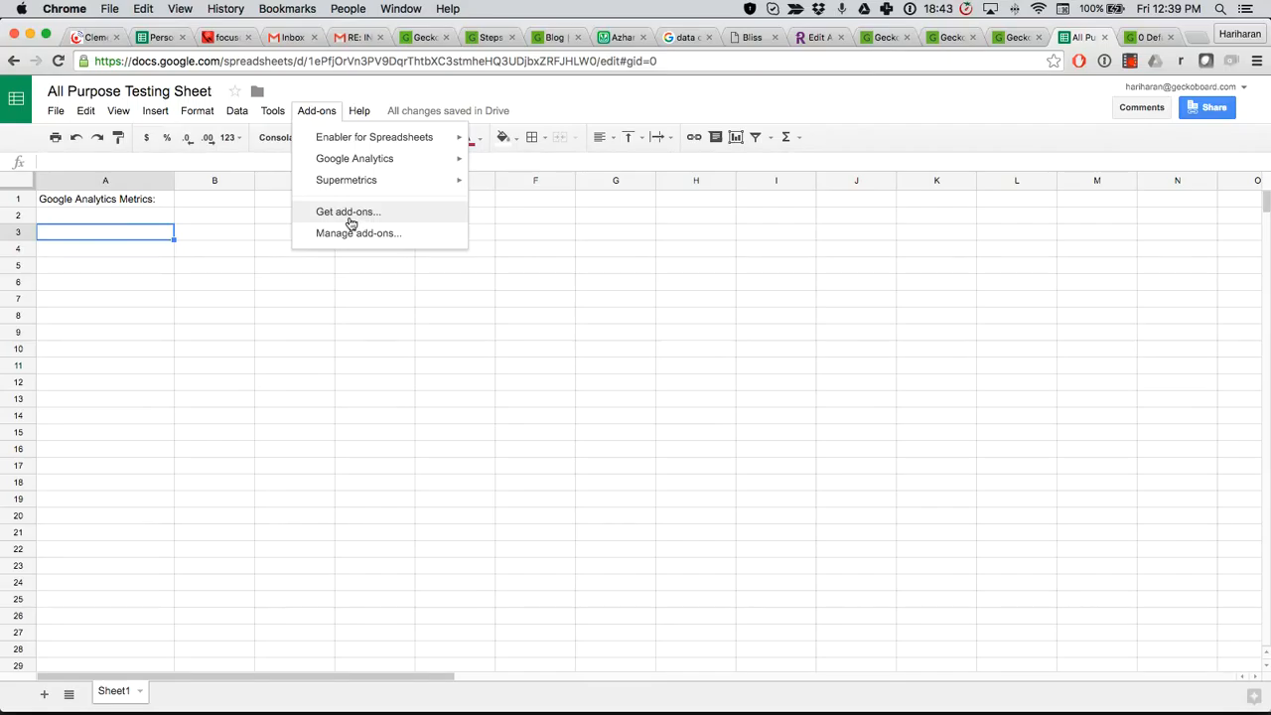
pyautogui.moveTo(355, 180)
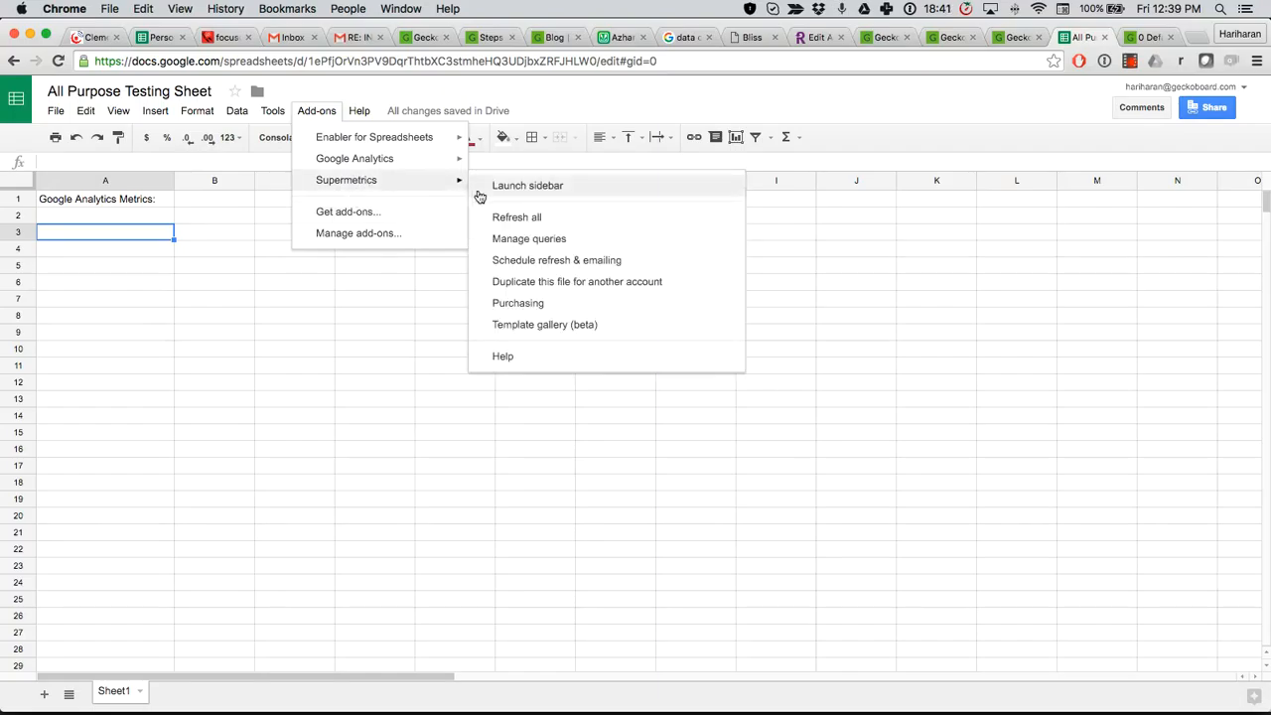
pyautogui.click(490, 186)
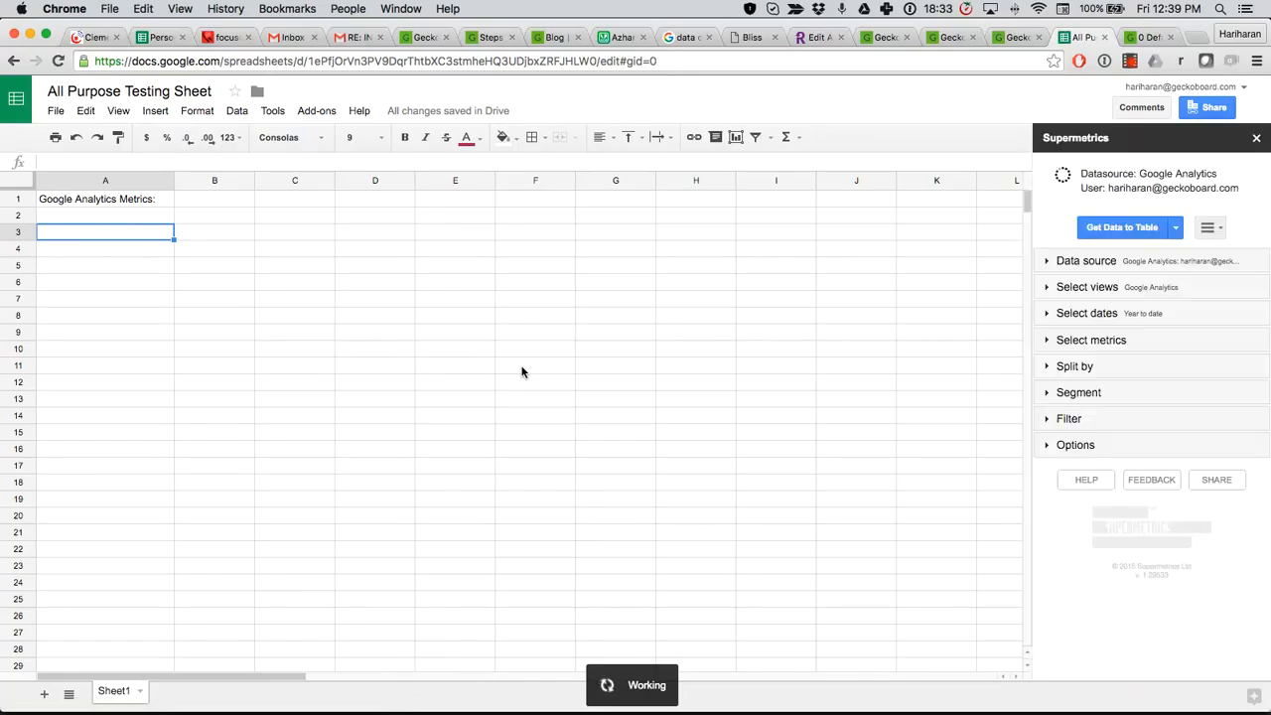
# Step: Examine the available Supermetrics data sources and the accounts connected to Google Analytics
pyautogui.click(1045, 262)
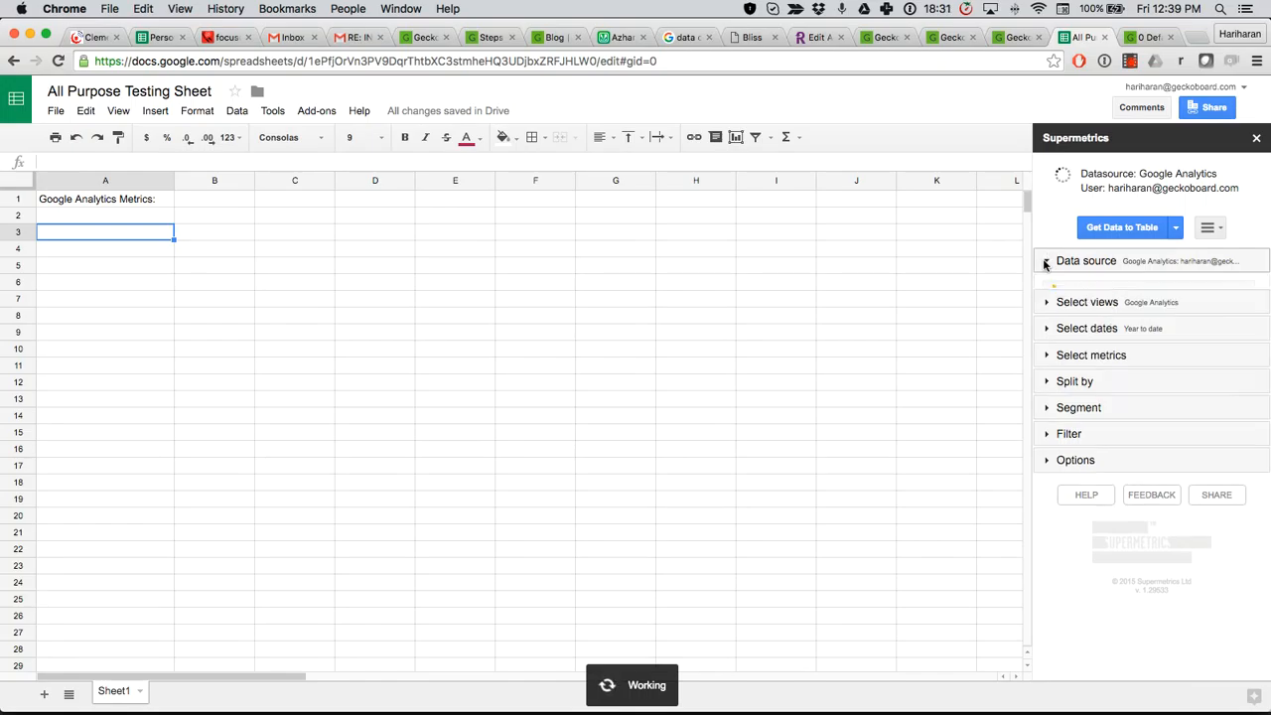
pyautogui.scroll(-5, 1145, 452)
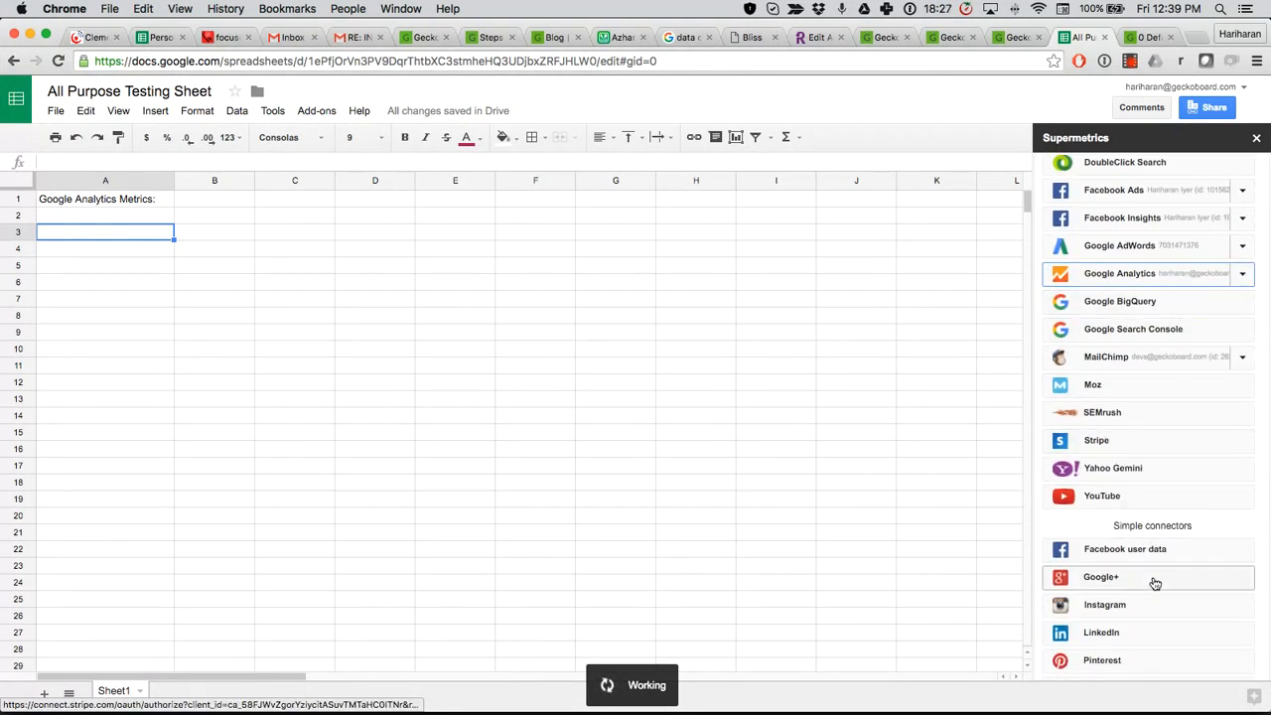
pyautogui.scroll(-4, 1149, 502)
pyautogui.scroll(9, 1154, 584)
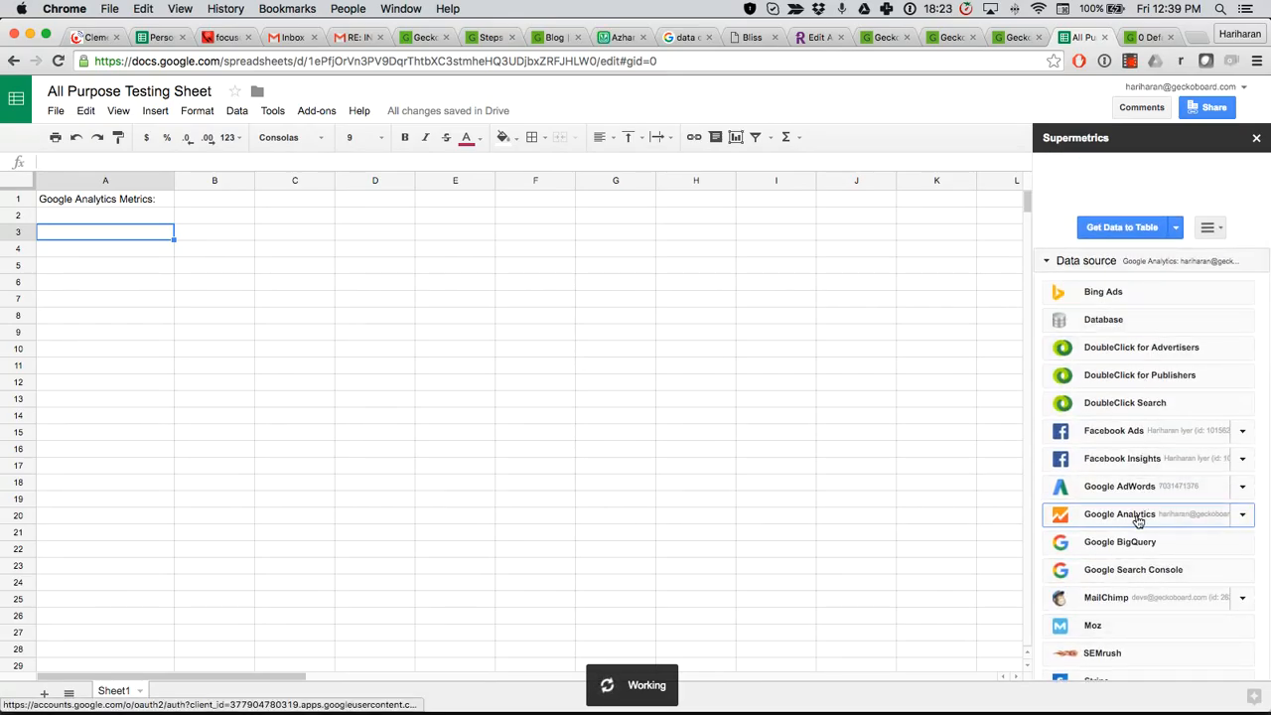
pyautogui.click(1242, 523)
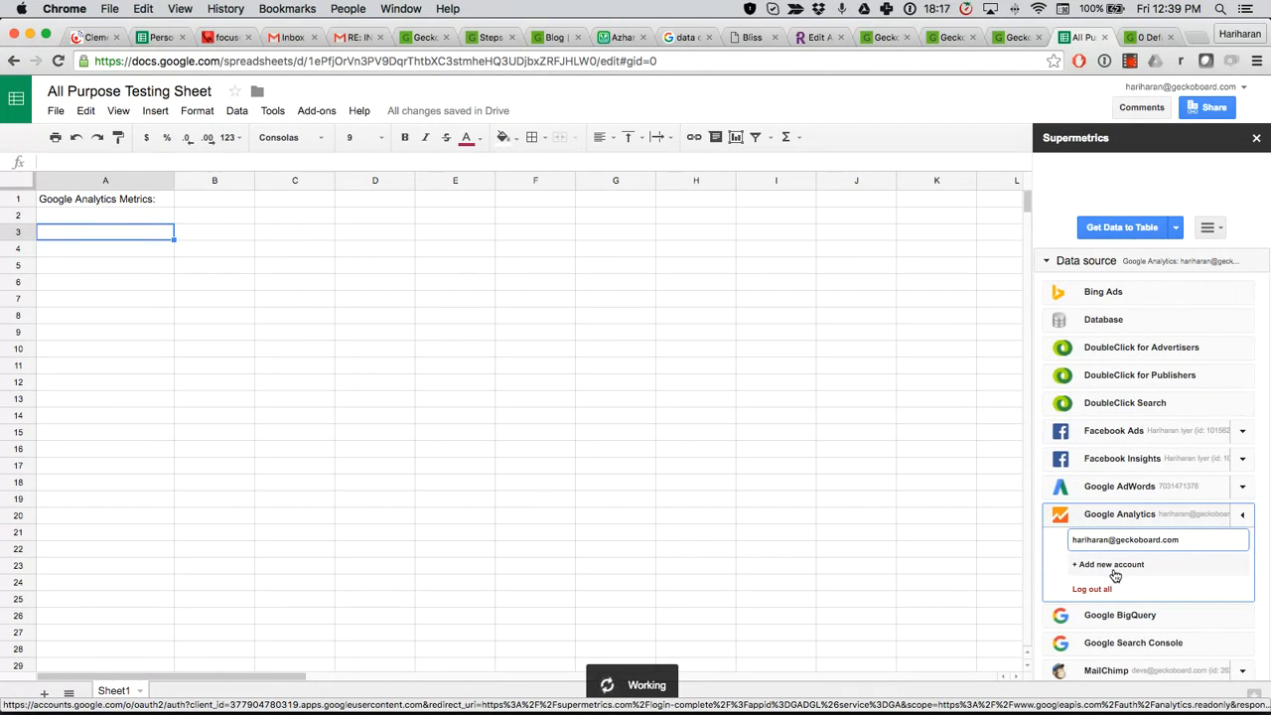
pyautogui.click(1240, 524)
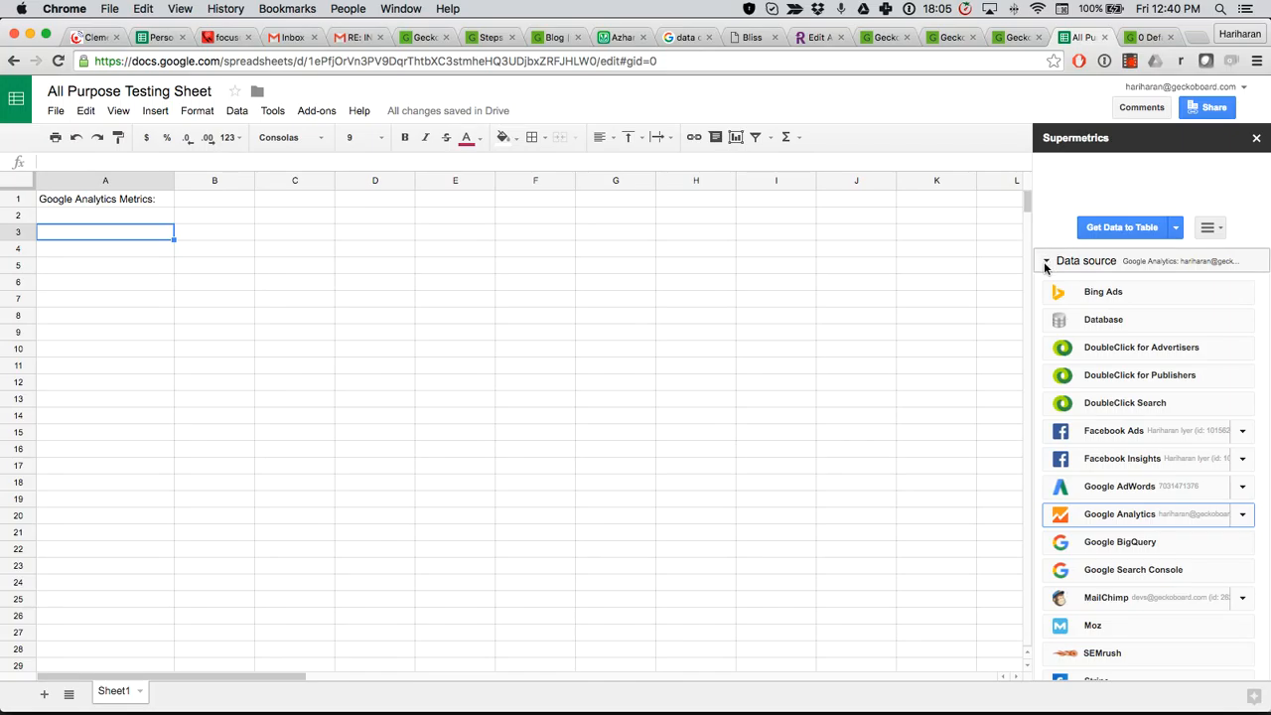
pyautogui.click(1044, 261)
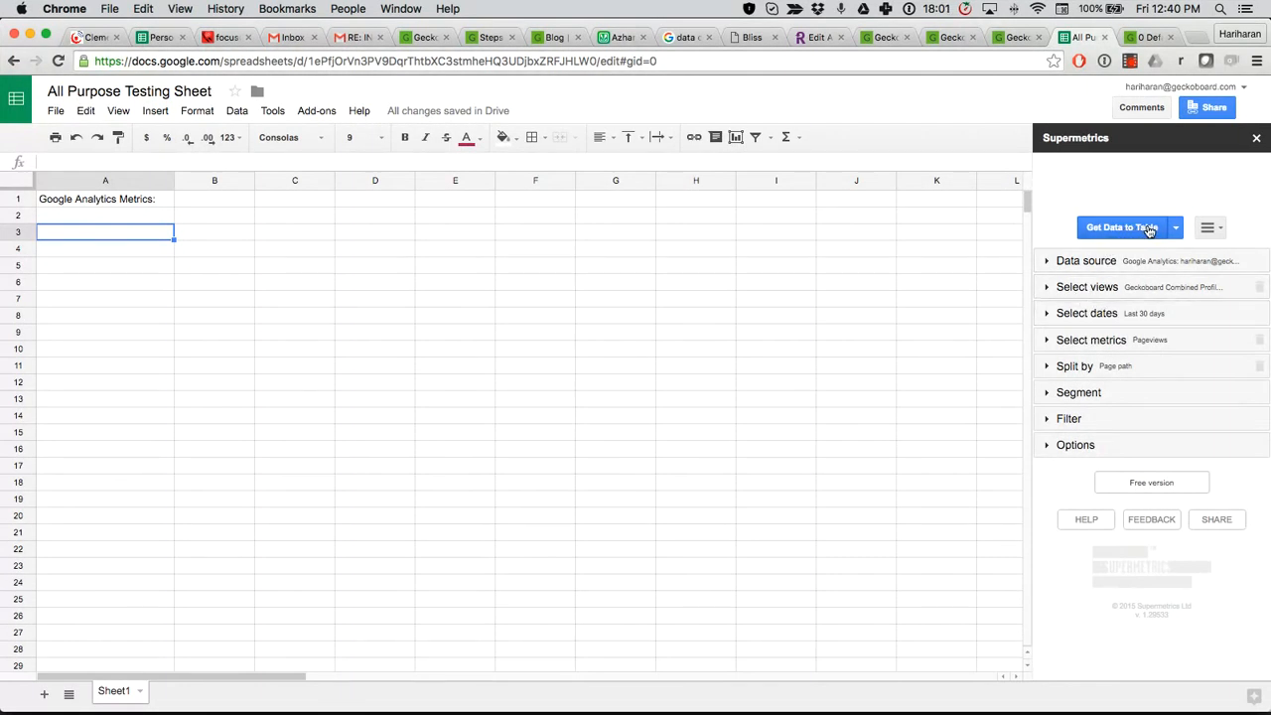
# Step: Review the Analytics view chosen for the query and its date range options
pyautogui.click(1058, 290)
pyautogui.click(1126, 334)
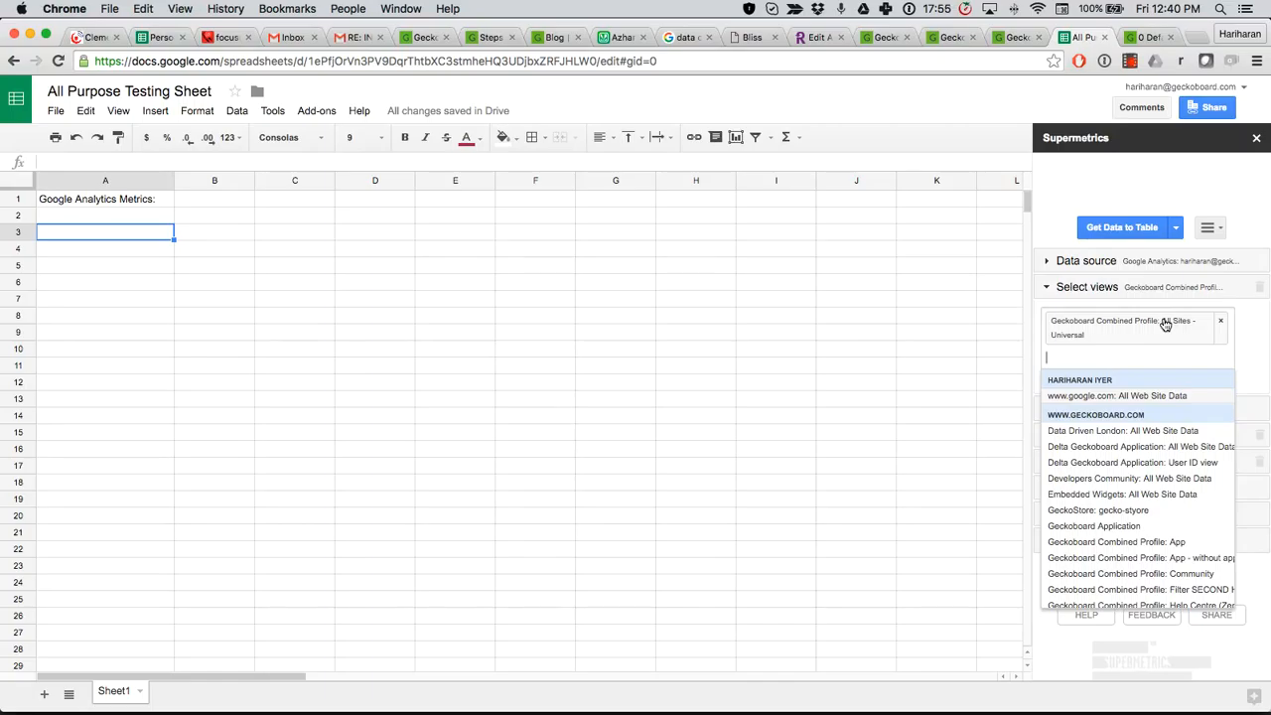
pyautogui.click(1070, 291)
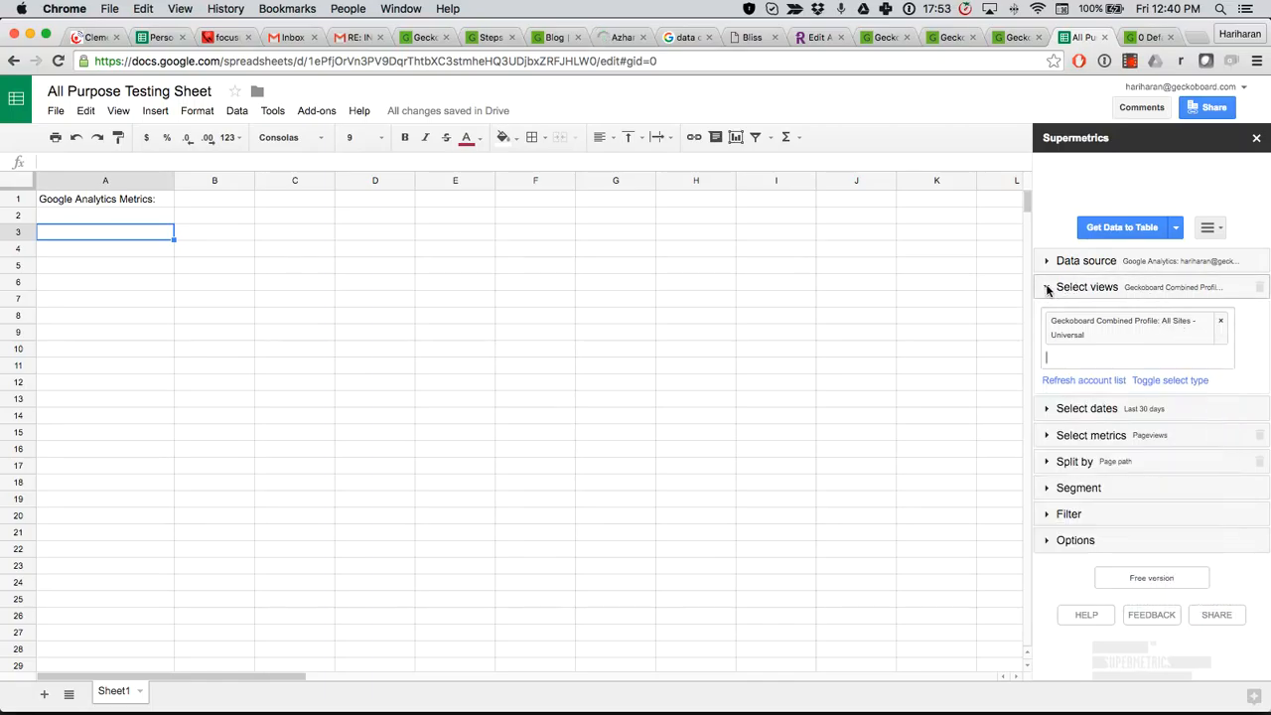
pyautogui.click(1049, 290)
pyautogui.click(1046, 316)
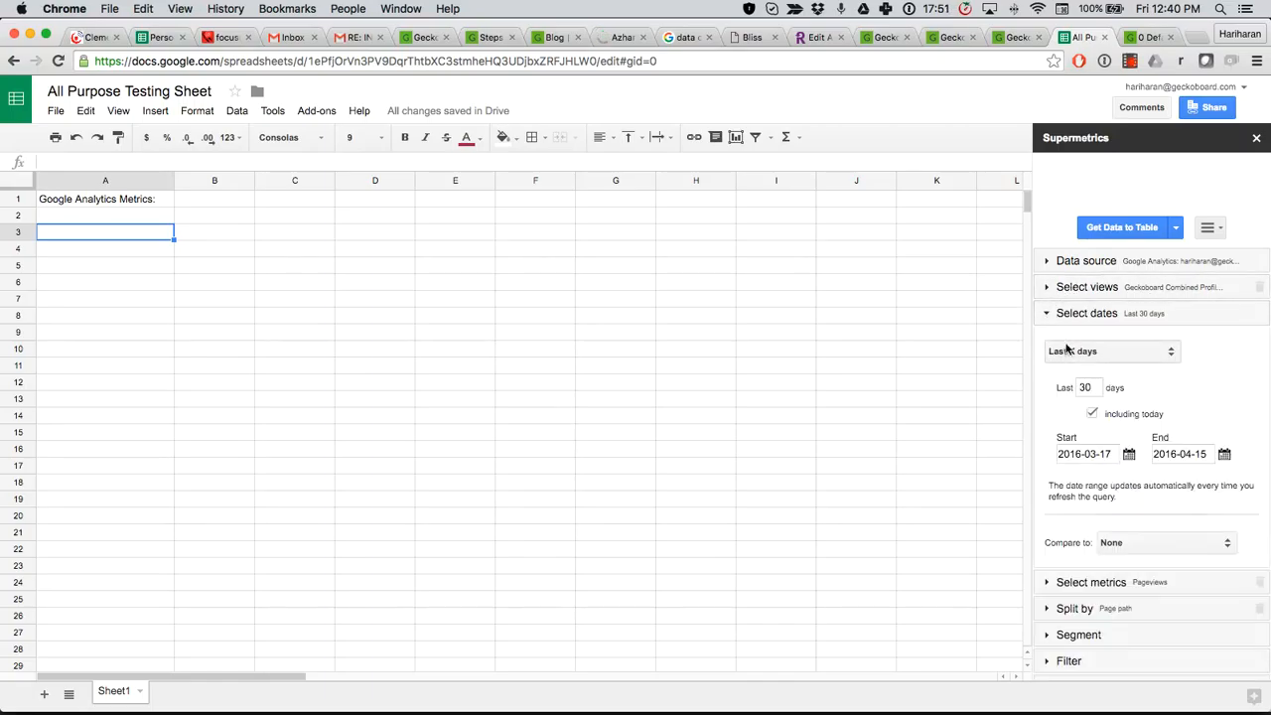
pyautogui.click(1119, 353)
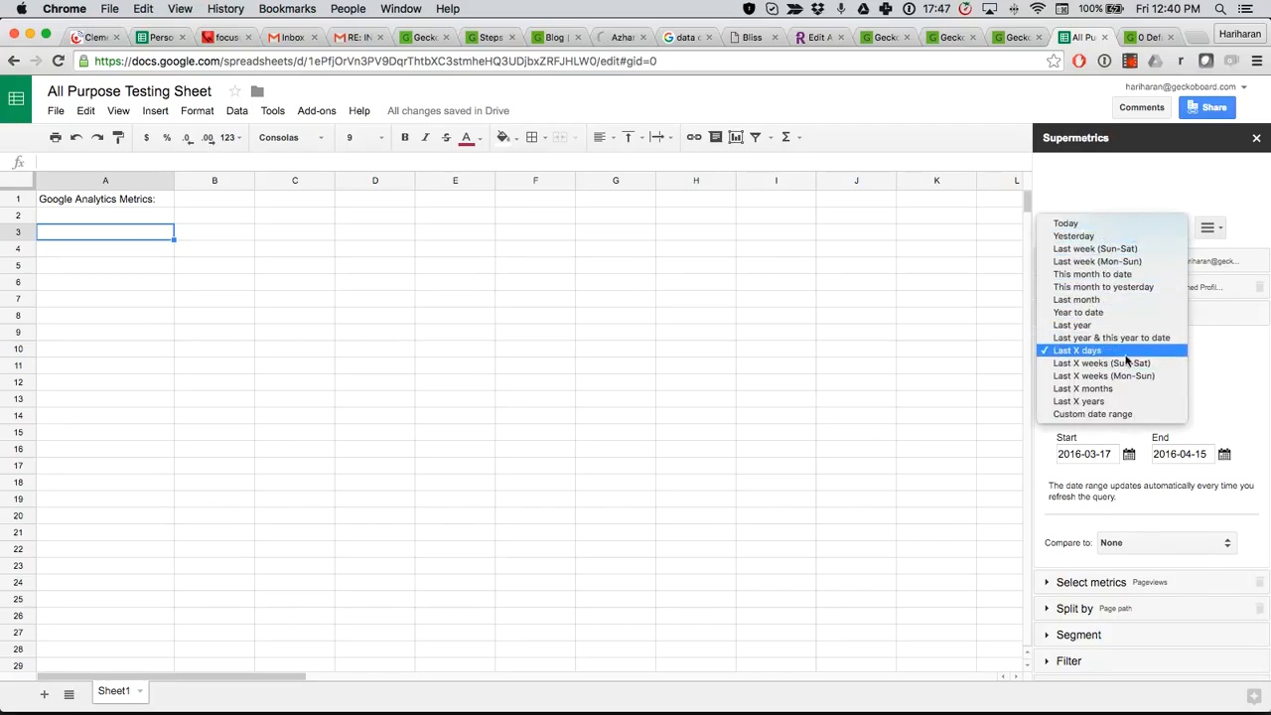
pyautogui.click(1227, 386)
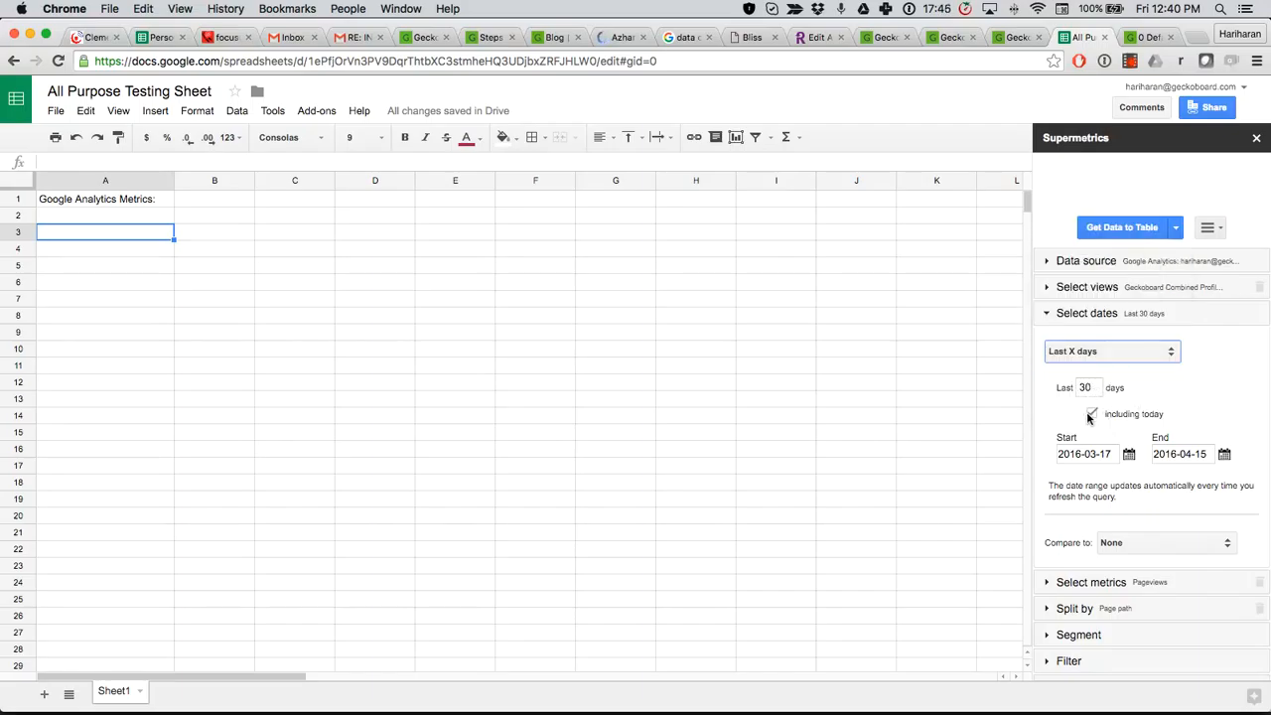
pyautogui.scroll(-3, 1240, 375)
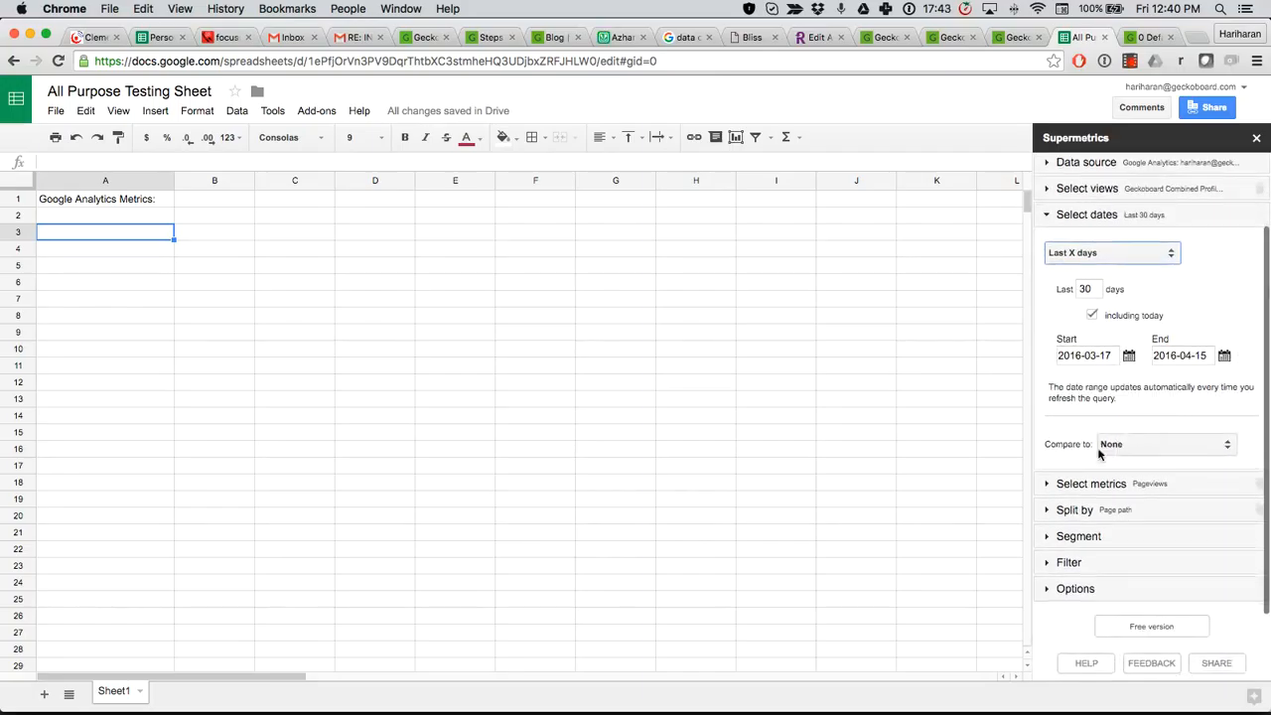
# Step: Clear the query's metric selection and choose Pageviews as its metric
pyautogui.click(1048, 487)
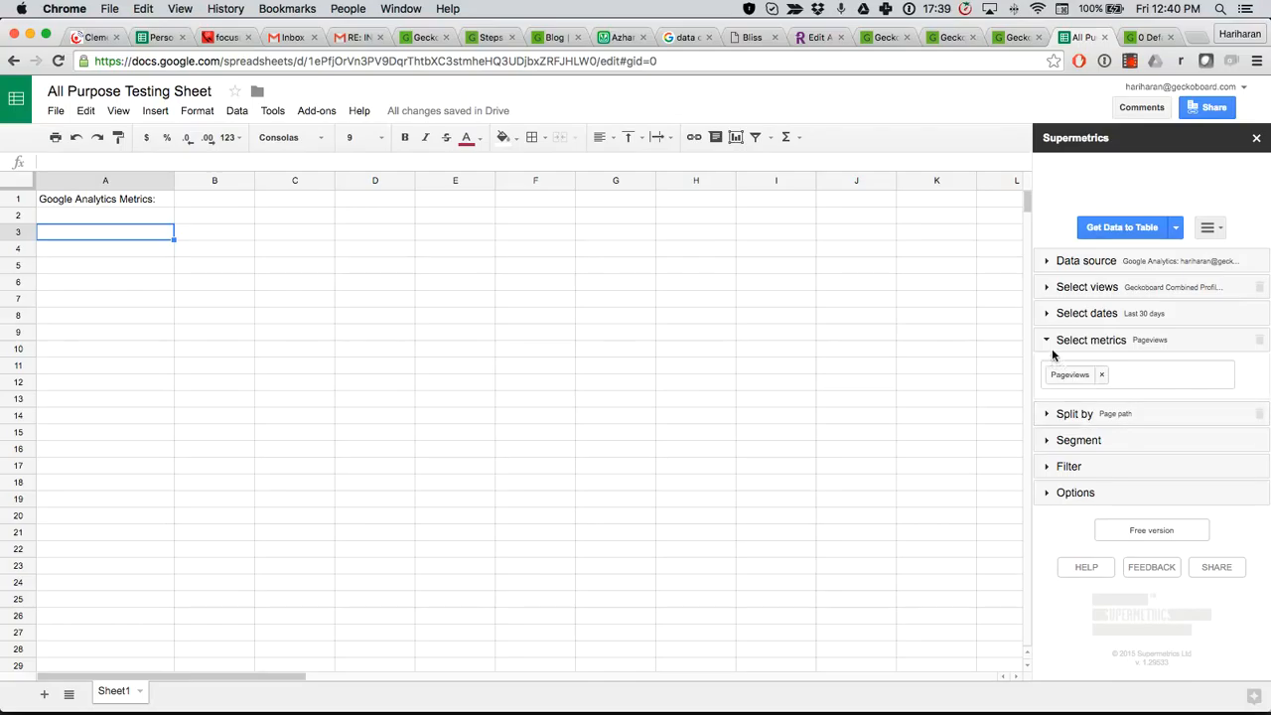
pyautogui.click(1101, 375)
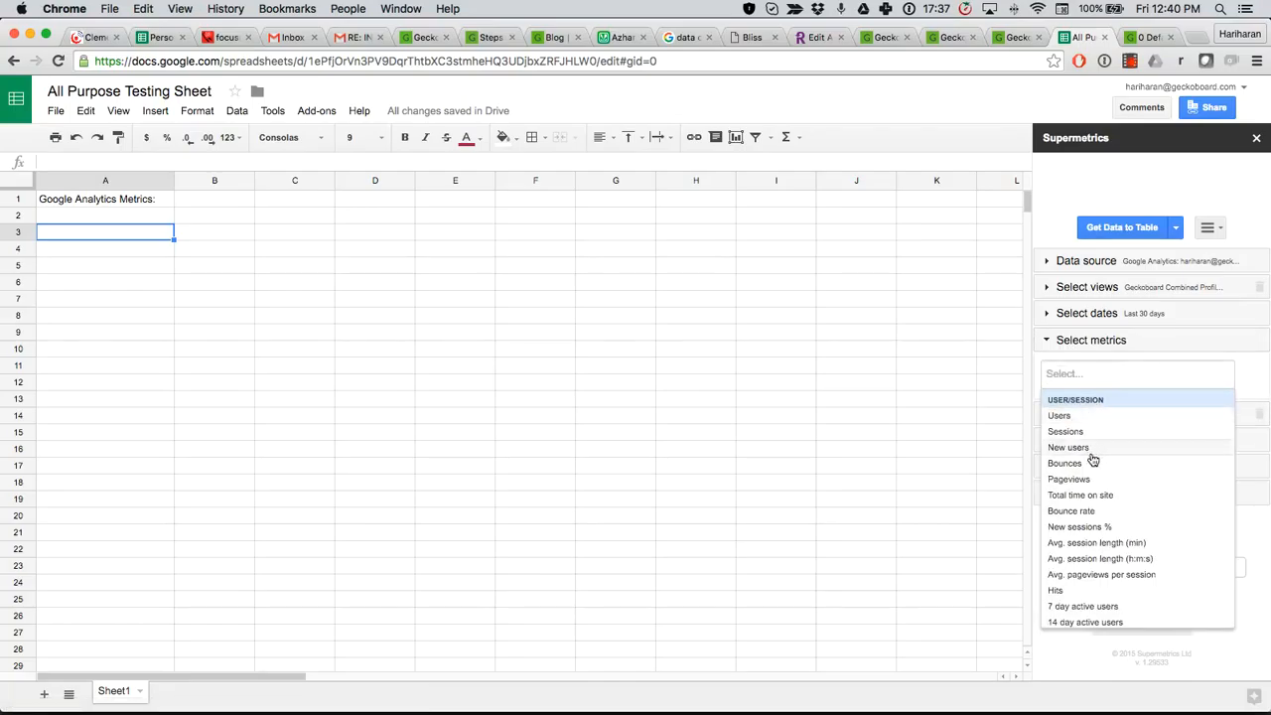
pyautogui.click(1073, 480)
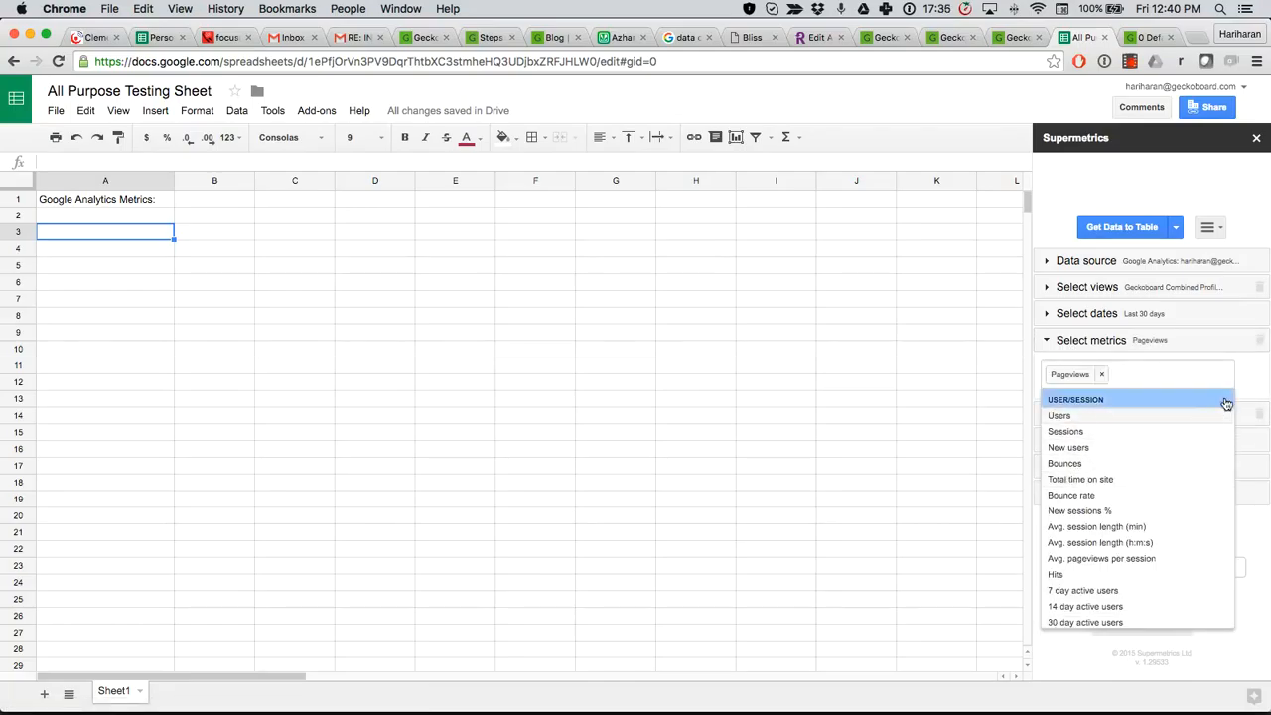
pyautogui.click(1246, 393)
# Step: Replace the query's row split dimension with Page title
pyautogui.click(1043, 417)
pyautogui.click(1108, 425)
pyautogui.scroll(-4, 1111, 573)
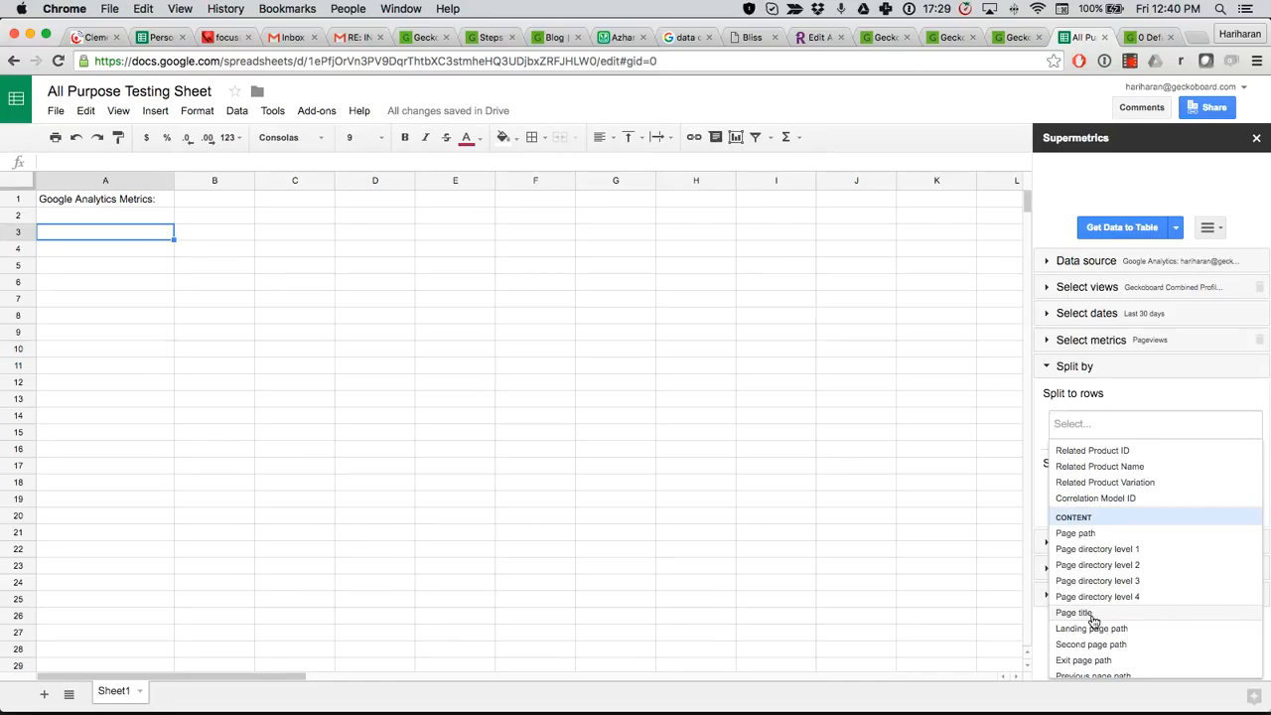
pyautogui.click(1093, 613)
pyautogui.click(1163, 392)
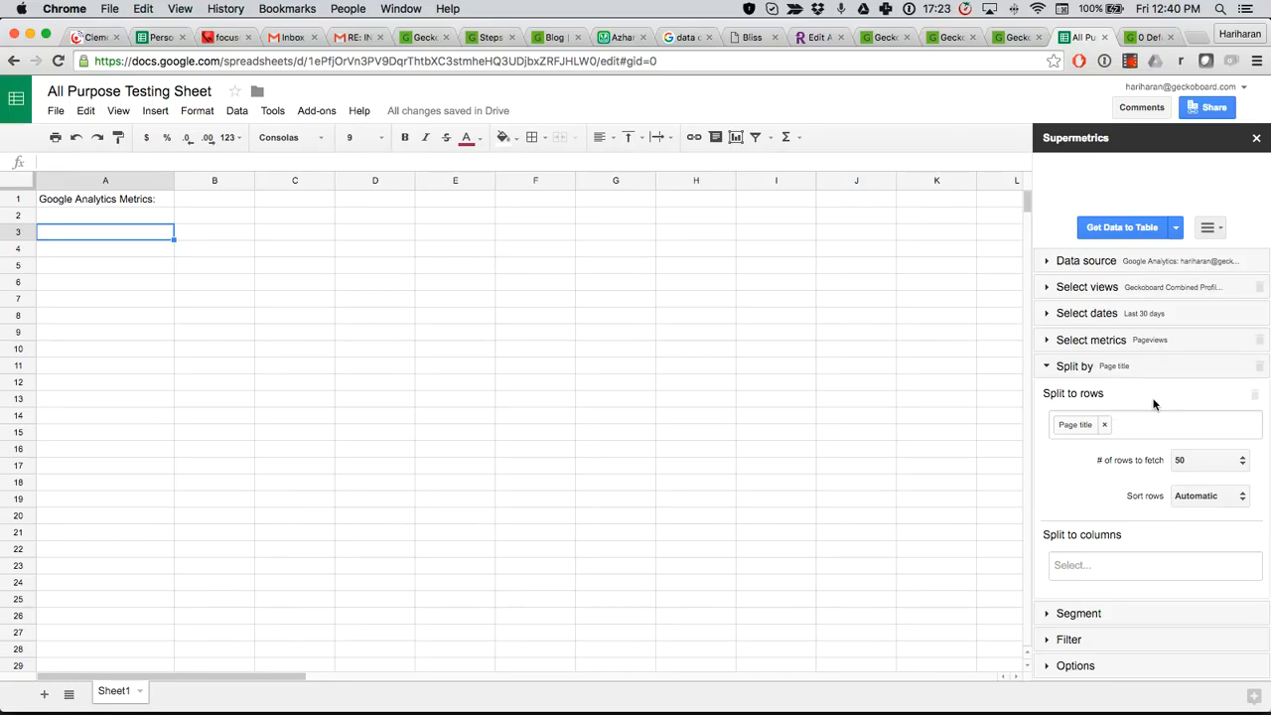
# Step: Look over the other row split dimensions and the query's segment and filter settings
pyautogui.scroll(-3, 1092, 539)
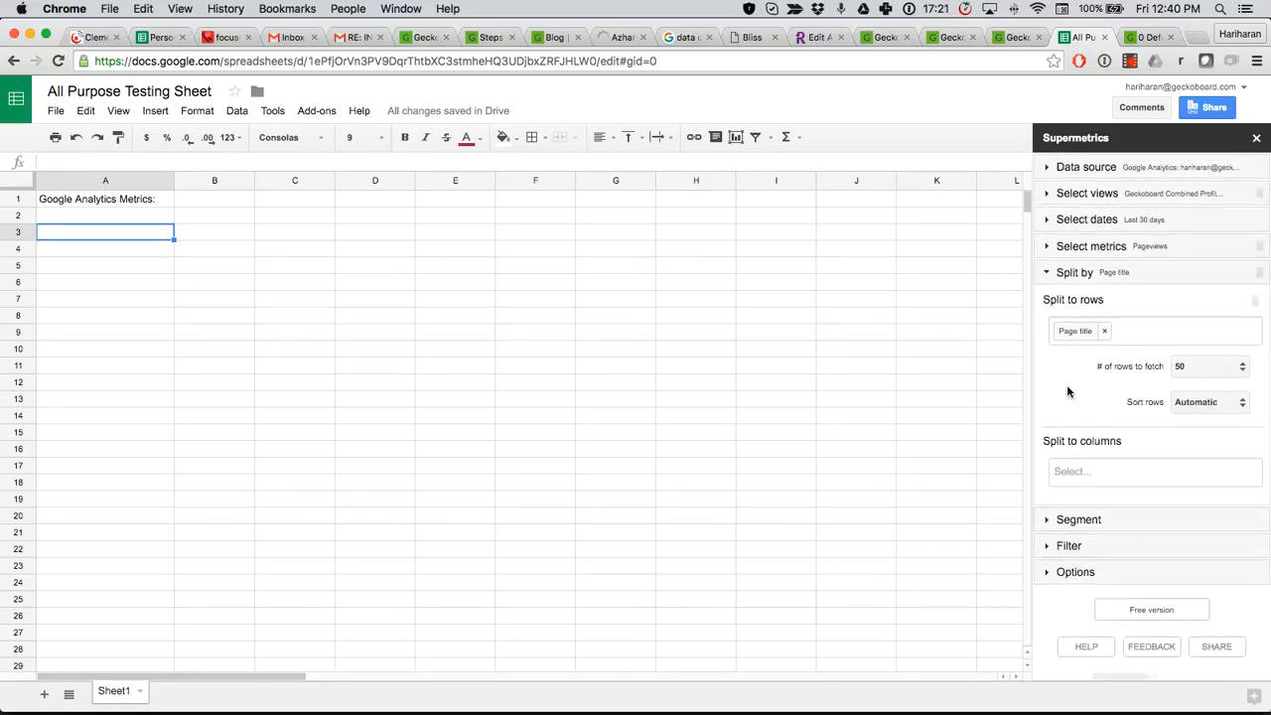
pyautogui.click(1099, 339)
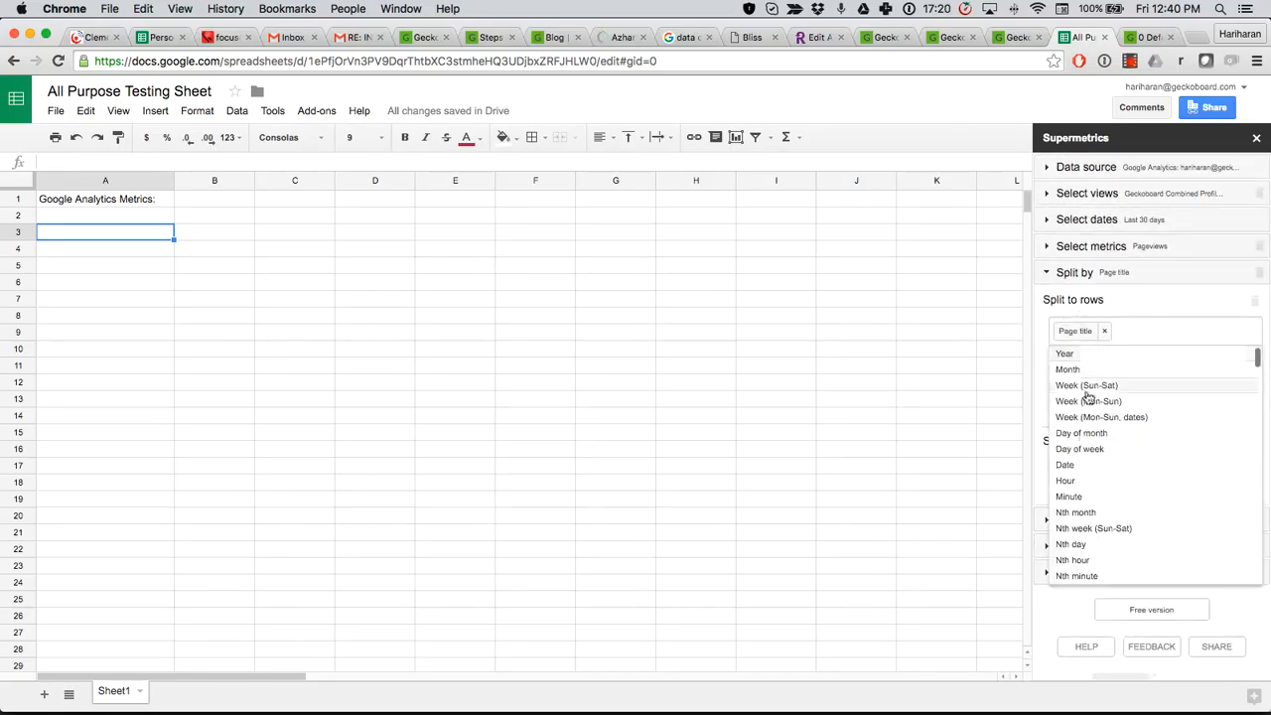
pyautogui.click(1172, 306)
pyautogui.scroll(-1, 1070, 537)
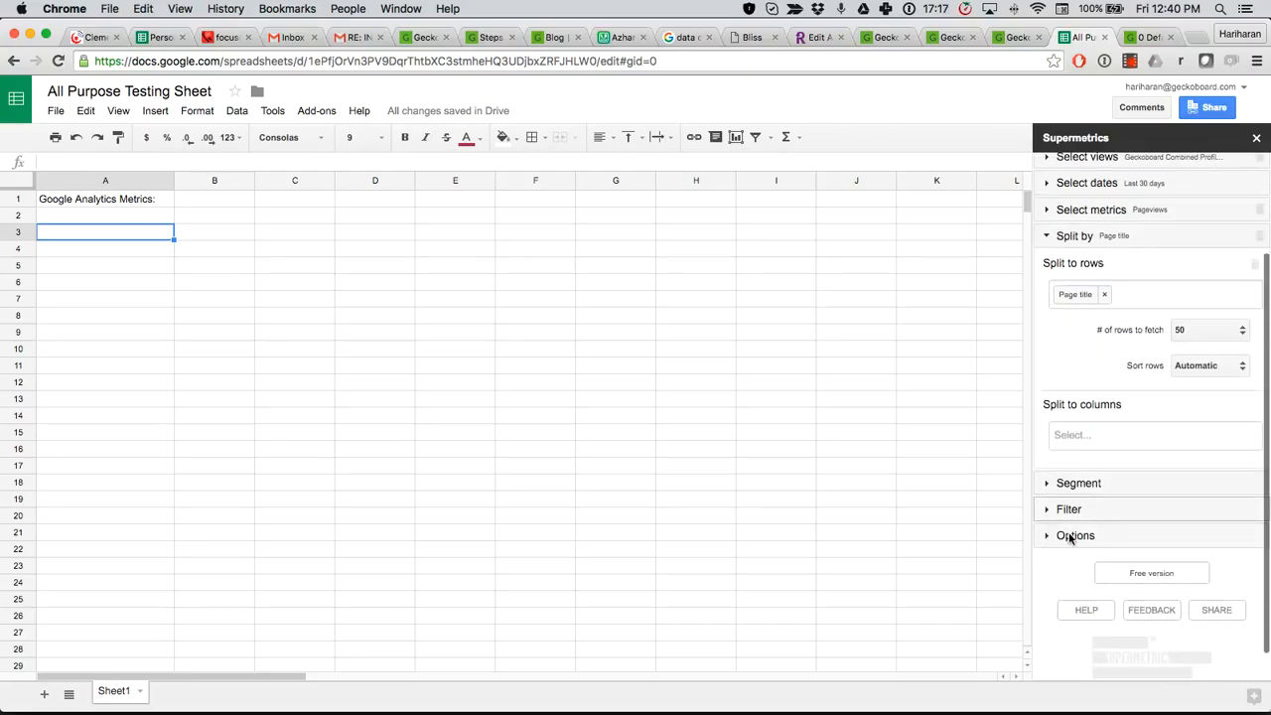
pyautogui.click(1048, 487)
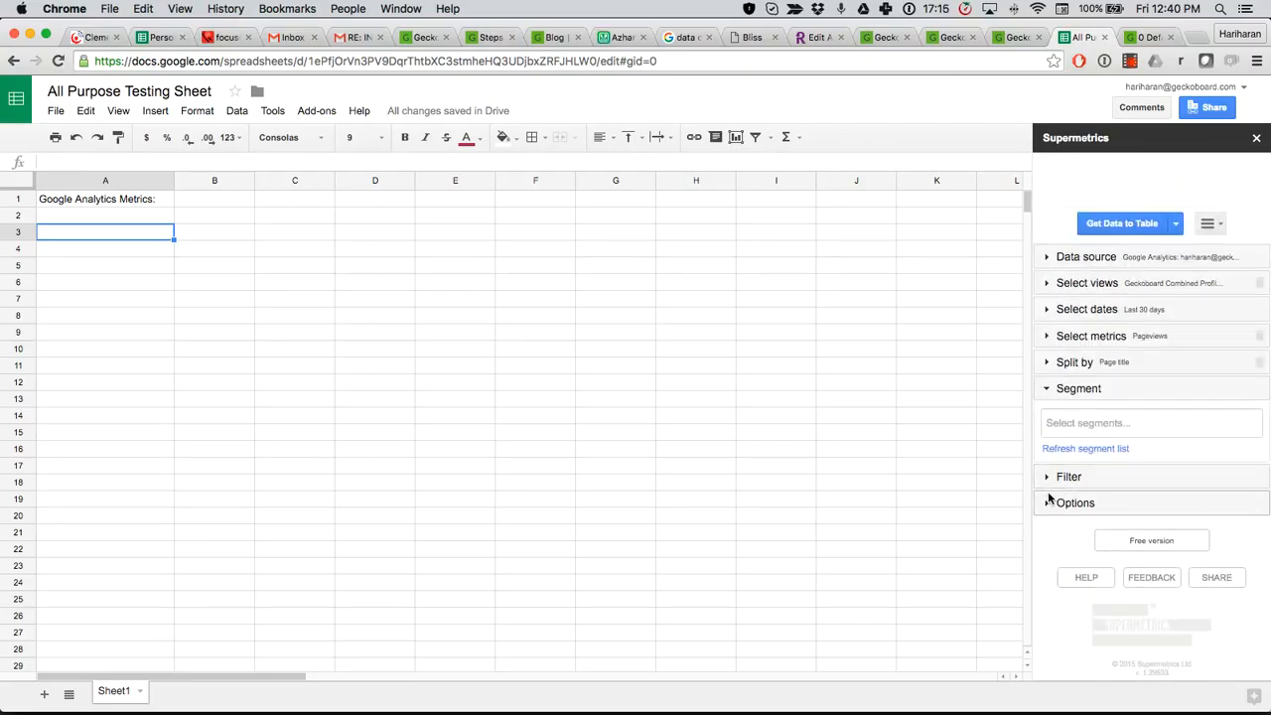
pyautogui.click(1049, 485)
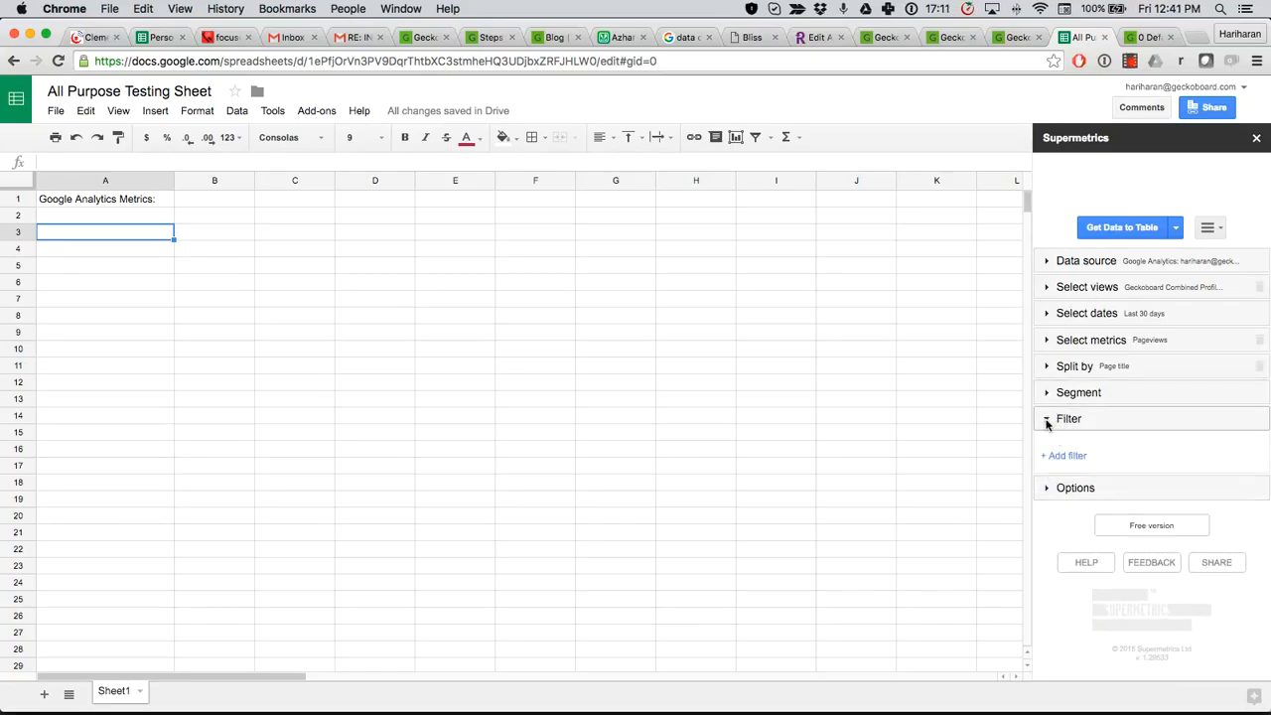
pyautogui.click(1044, 419)
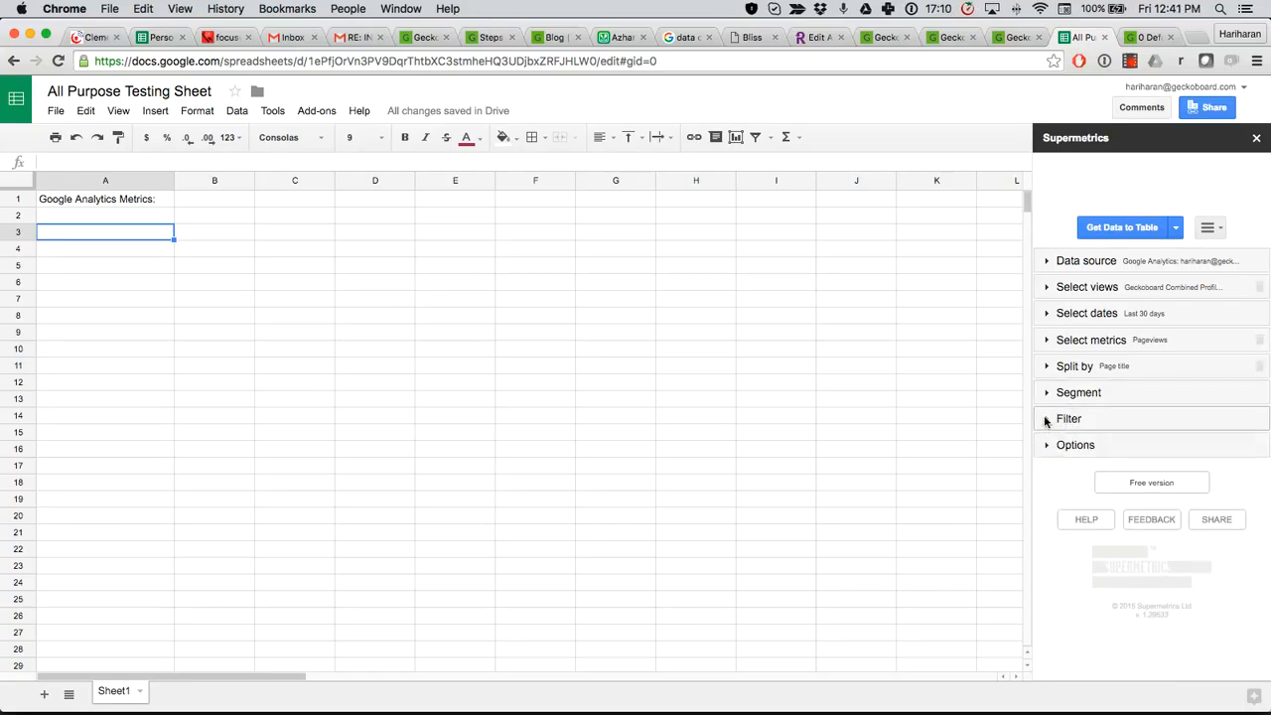
# Step: Run the query to fetch the page titles and pageviews into the sheet starting at A3
pyautogui.click(1104, 231)
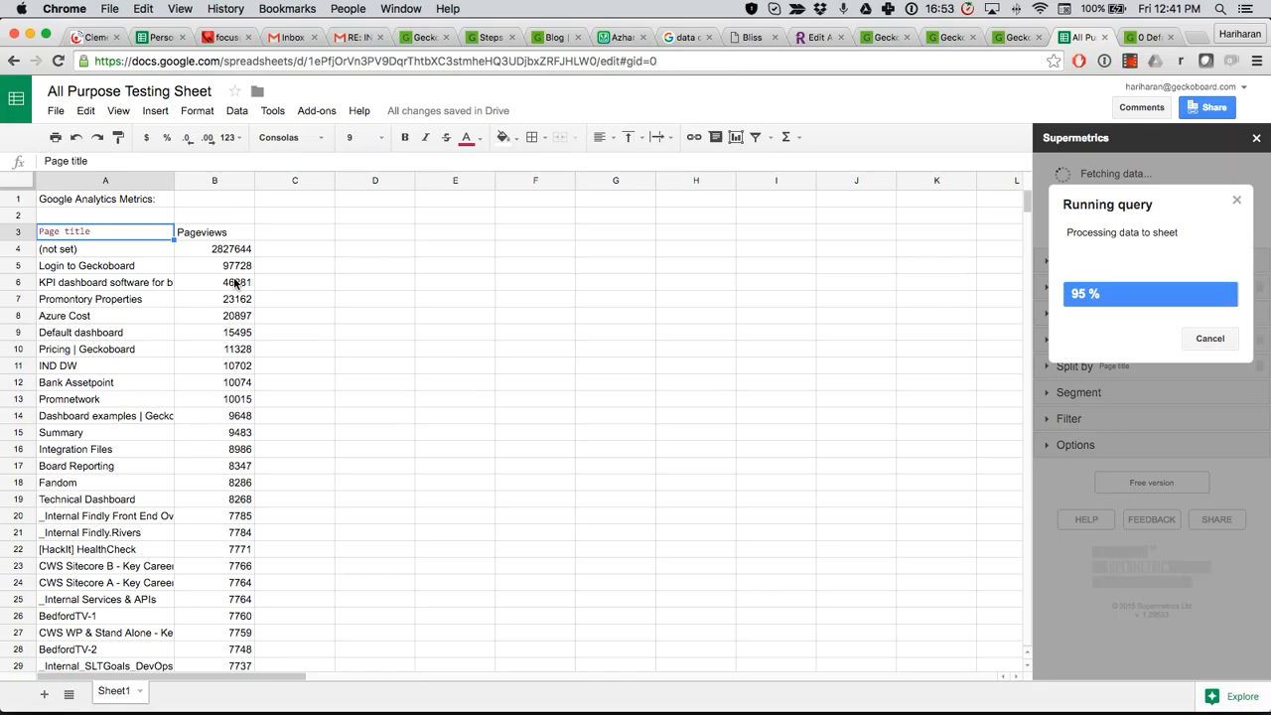
pyautogui.click(356, 270)
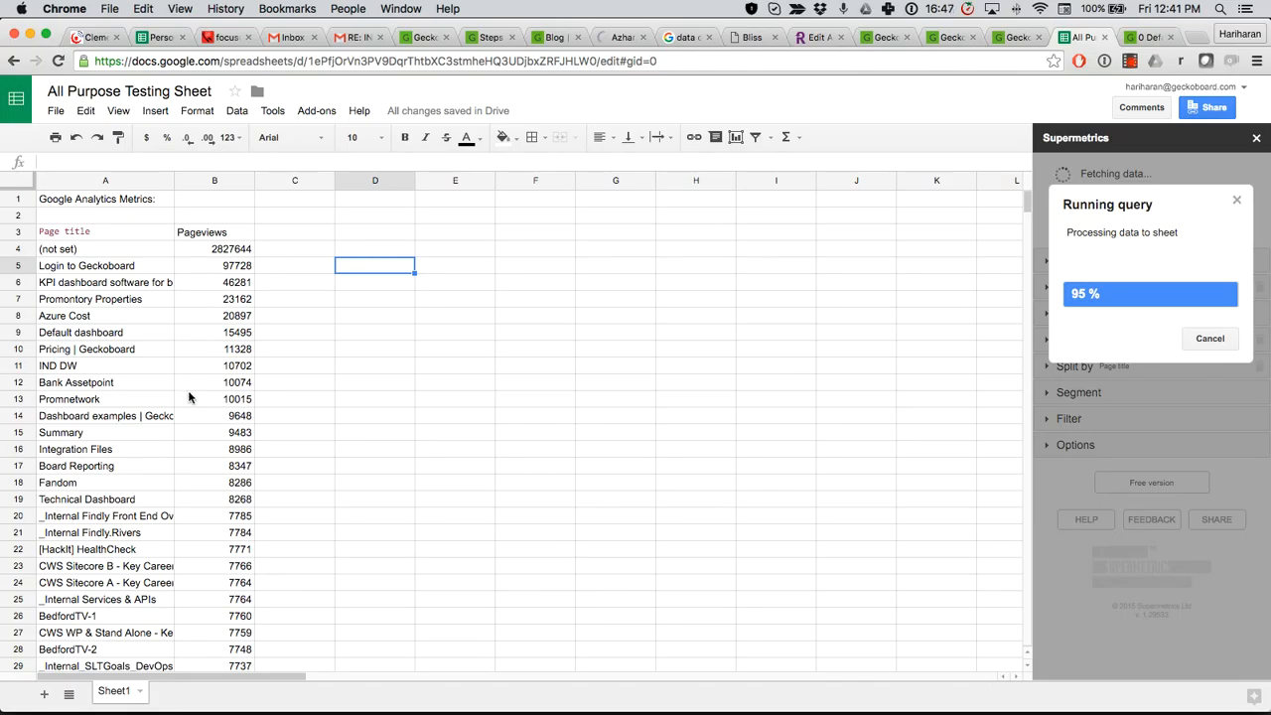
# Step: Replace the query's row split dimension with Country and fetch the pageviews into the sheet starting at D3
pyautogui.click(372, 233)
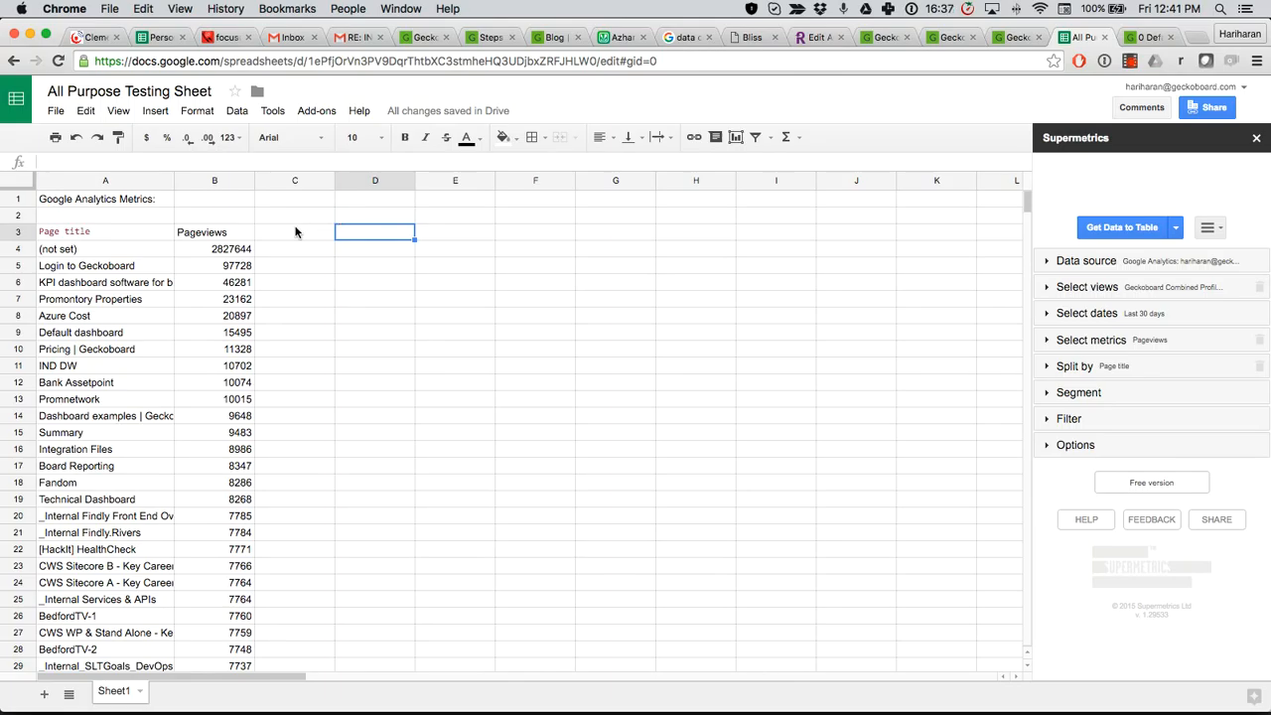
pyautogui.click(1076, 263)
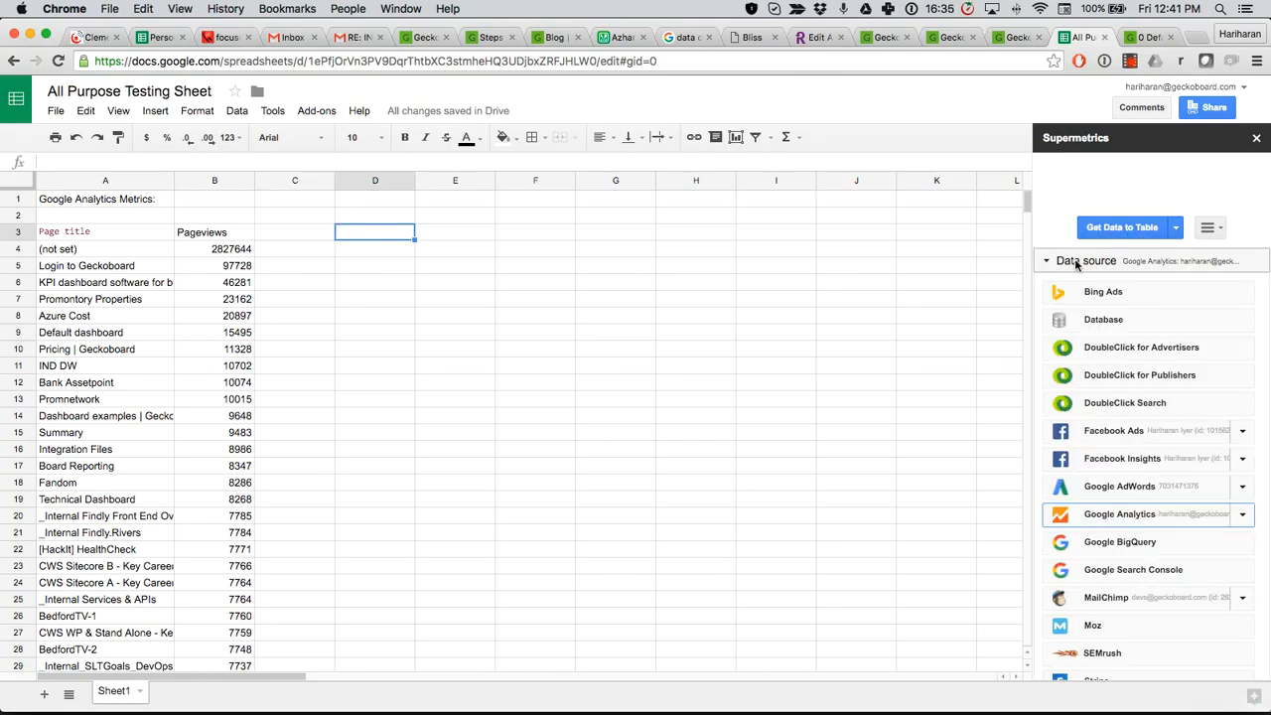
pyautogui.click(1059, 262)
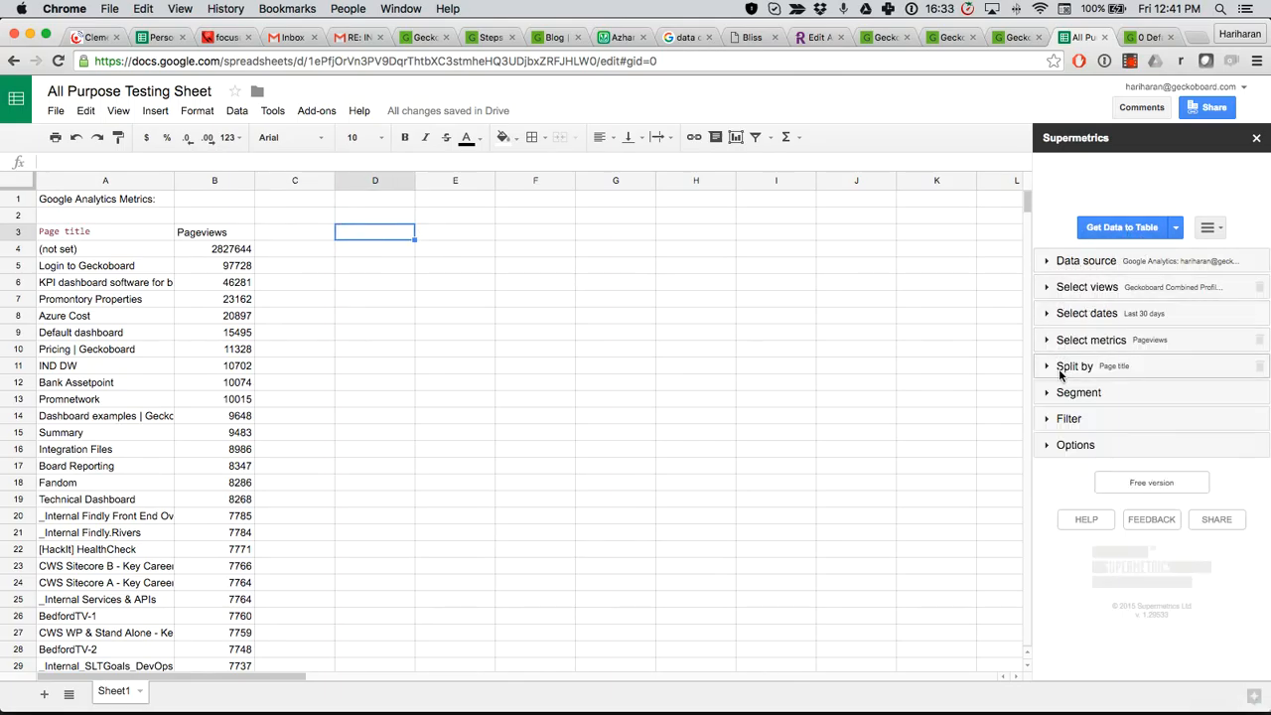
pyautogui.click(1063, 368)
pyautogui.click(1107, 429)
pyautogui.click(1105, 425)
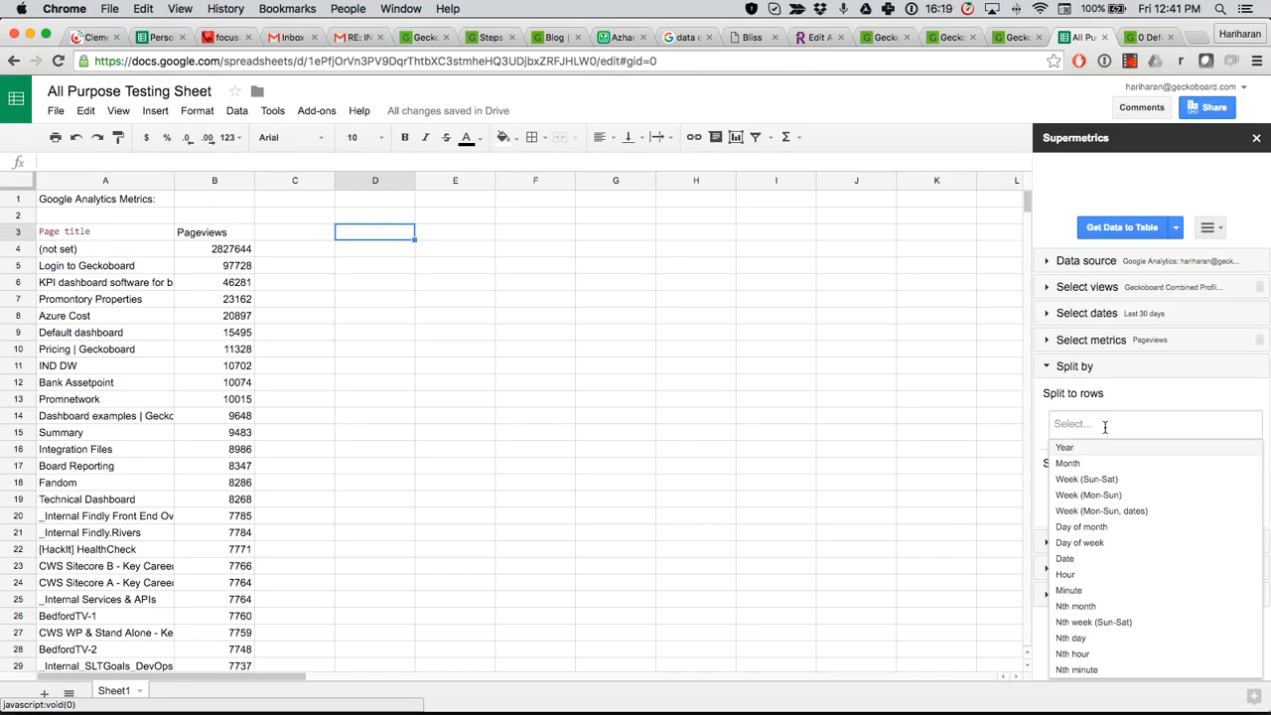
pyautogui.write('coun')
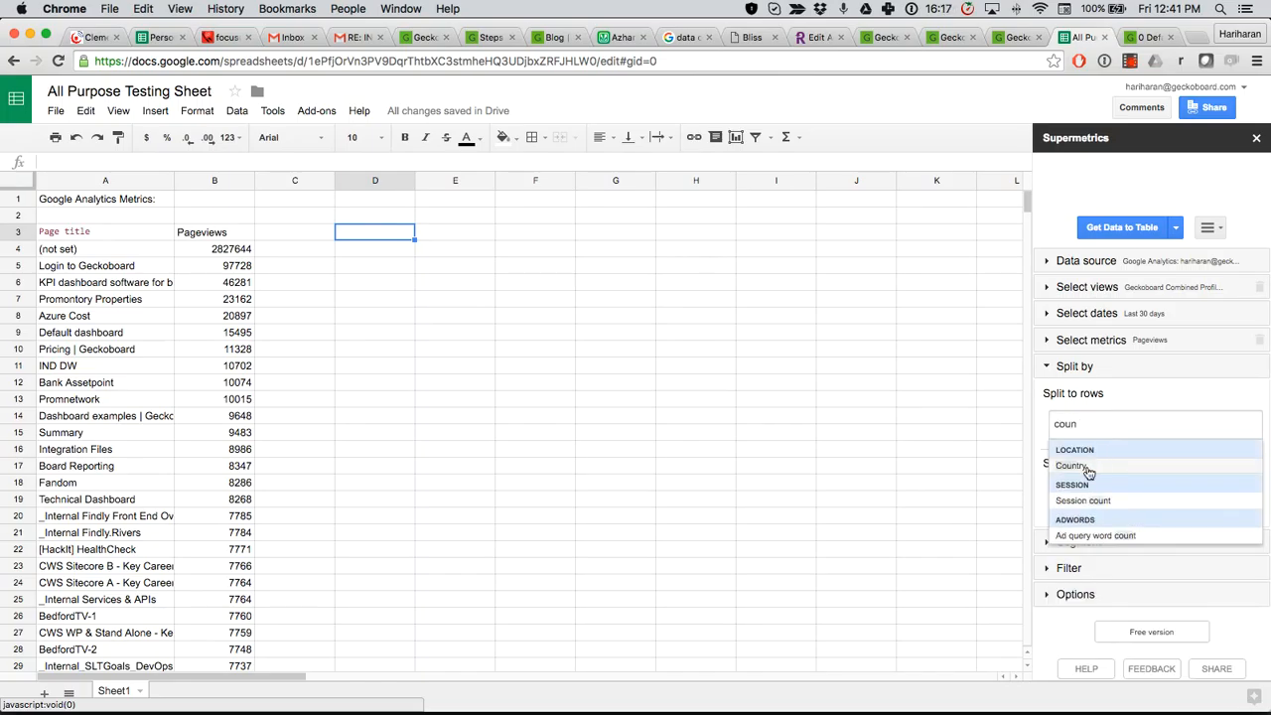
pyautogui.click(1082, 467)
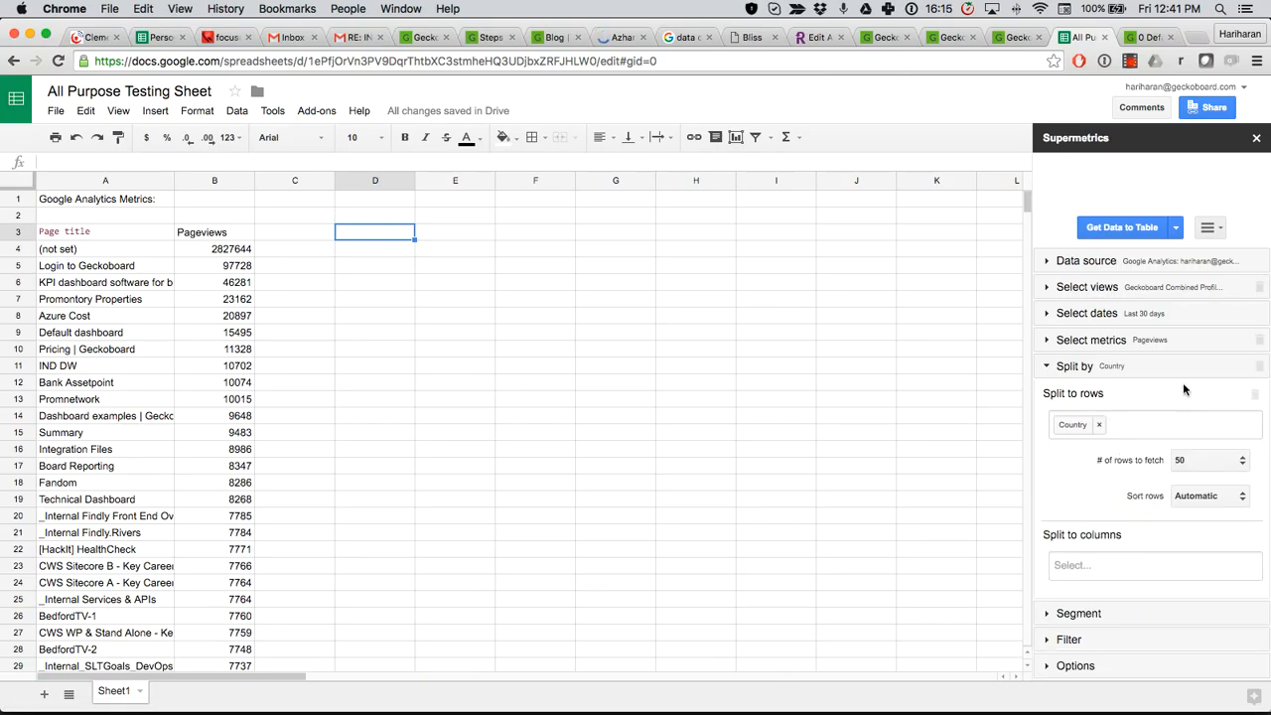
pyautogui.click(1118, 230)
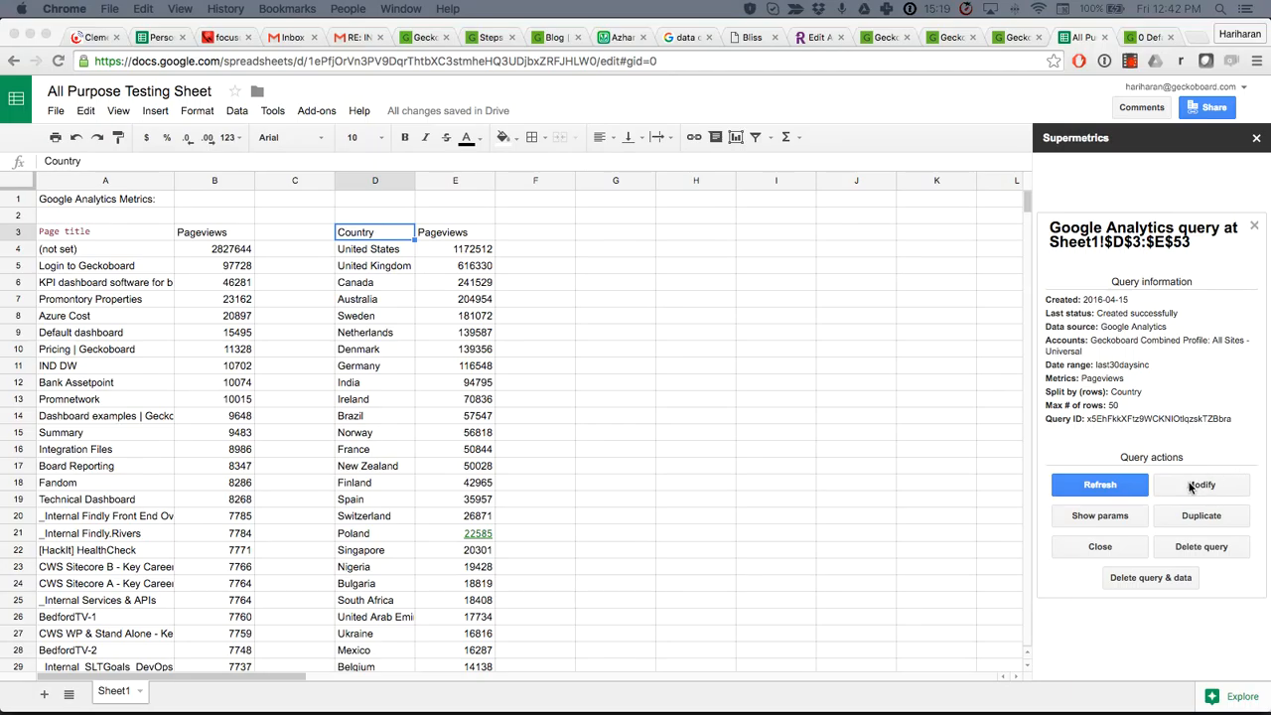
# Step: Modify the country query to use Sessions instead of Pageviews as its metric and apply the change
pyautogui.click(1196, 487)
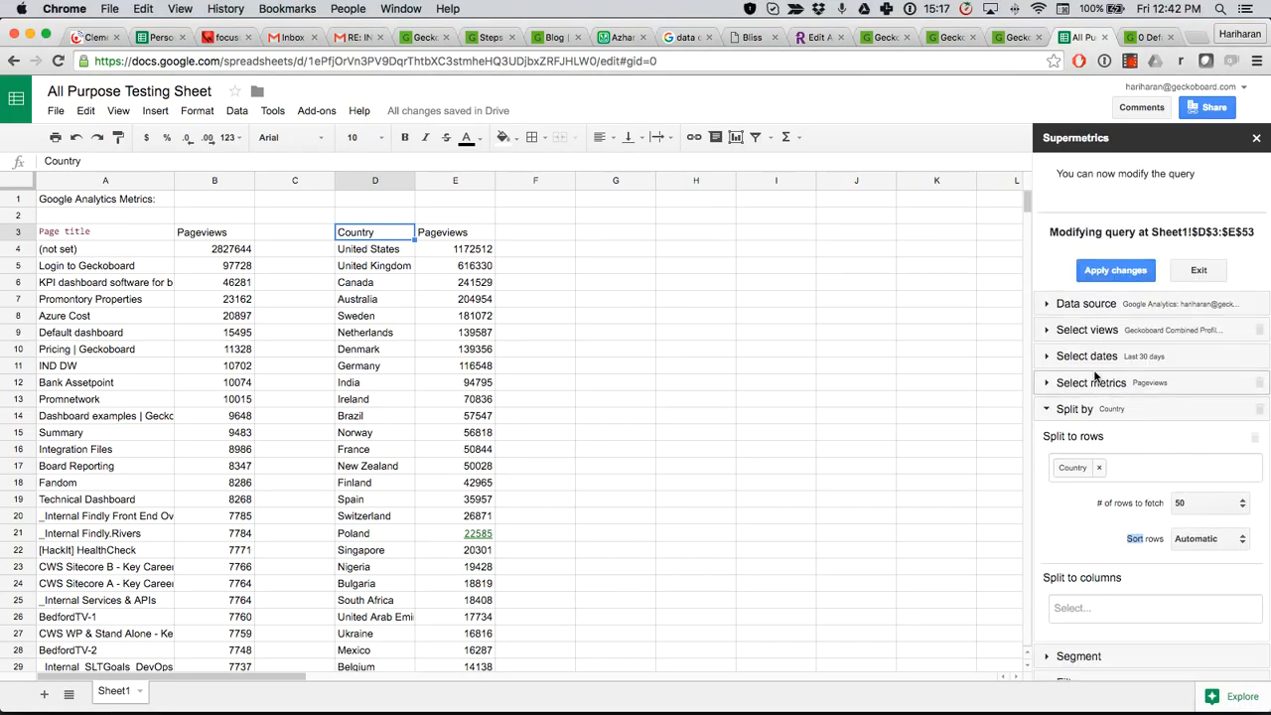
pyautogui.click(1053, 387)
pyautogui.click(1103, 417)
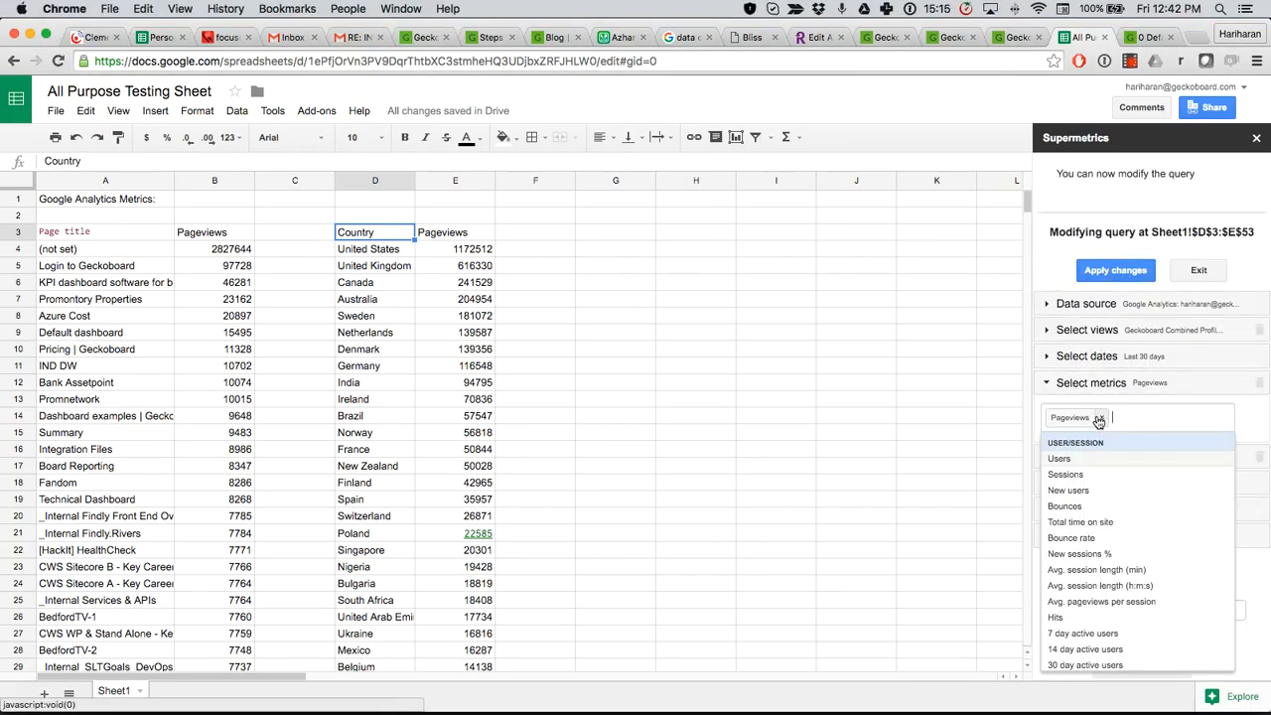
pyautogui.click(1073, 476)
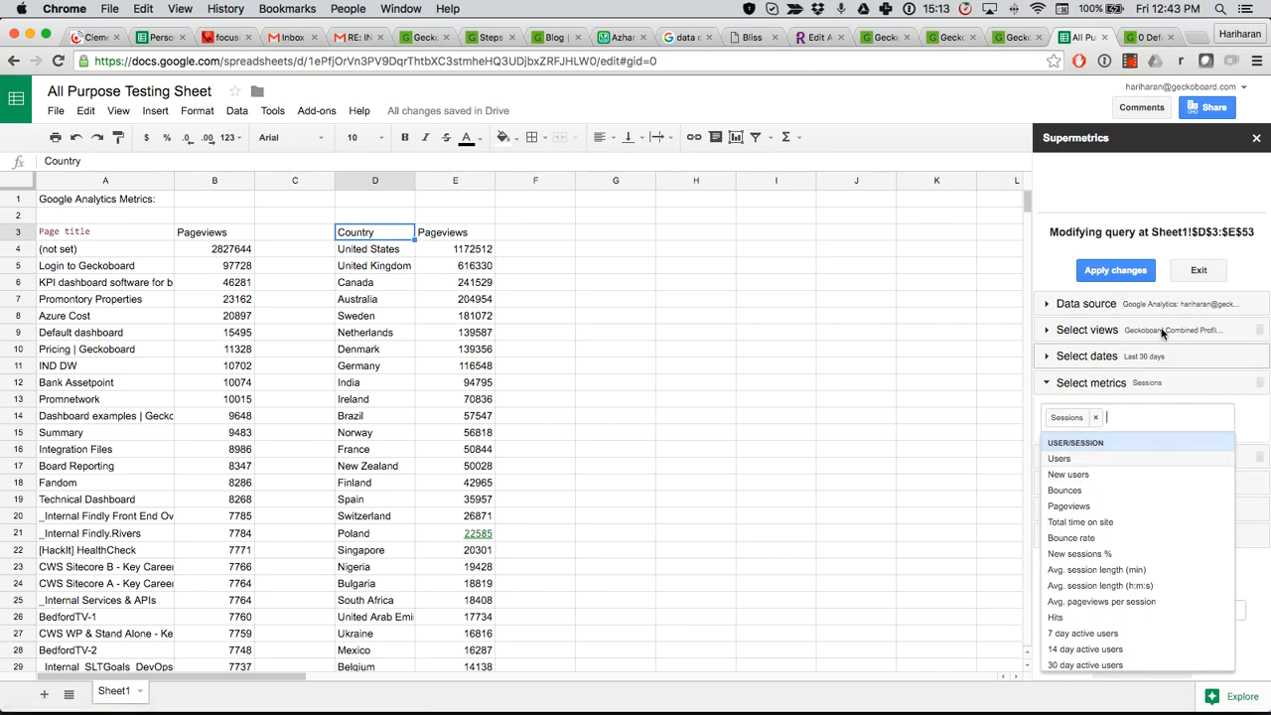
pyautogui.click(1114, 270)
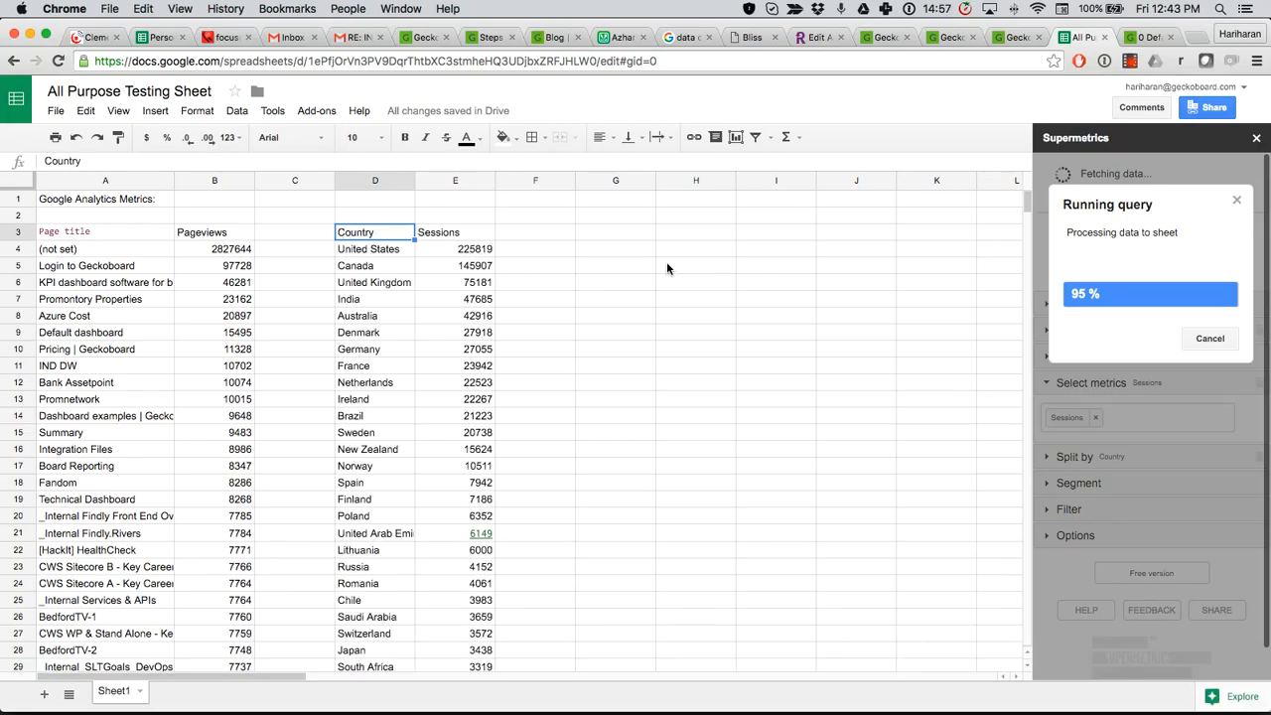
# Step: Select G3 as the destination and replace the row split dimension Country with Source
pyautogui.click(595, 232)
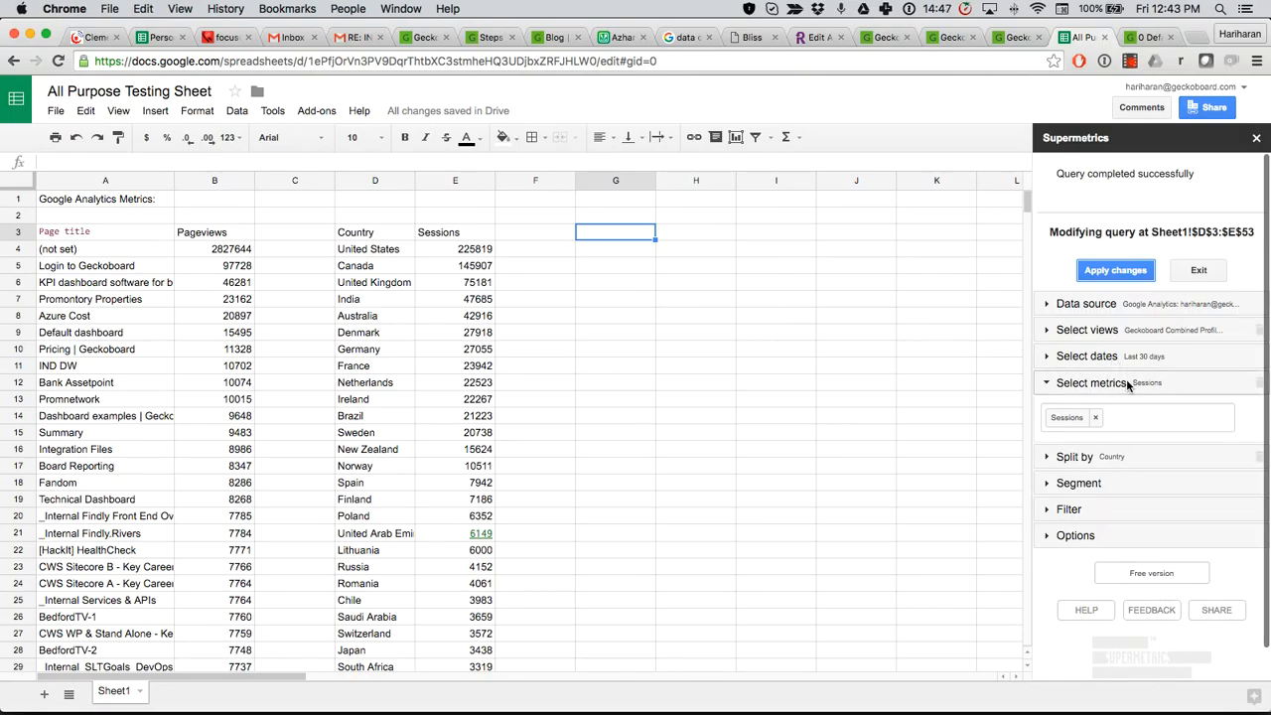
pyautogui.click(1108, 457)
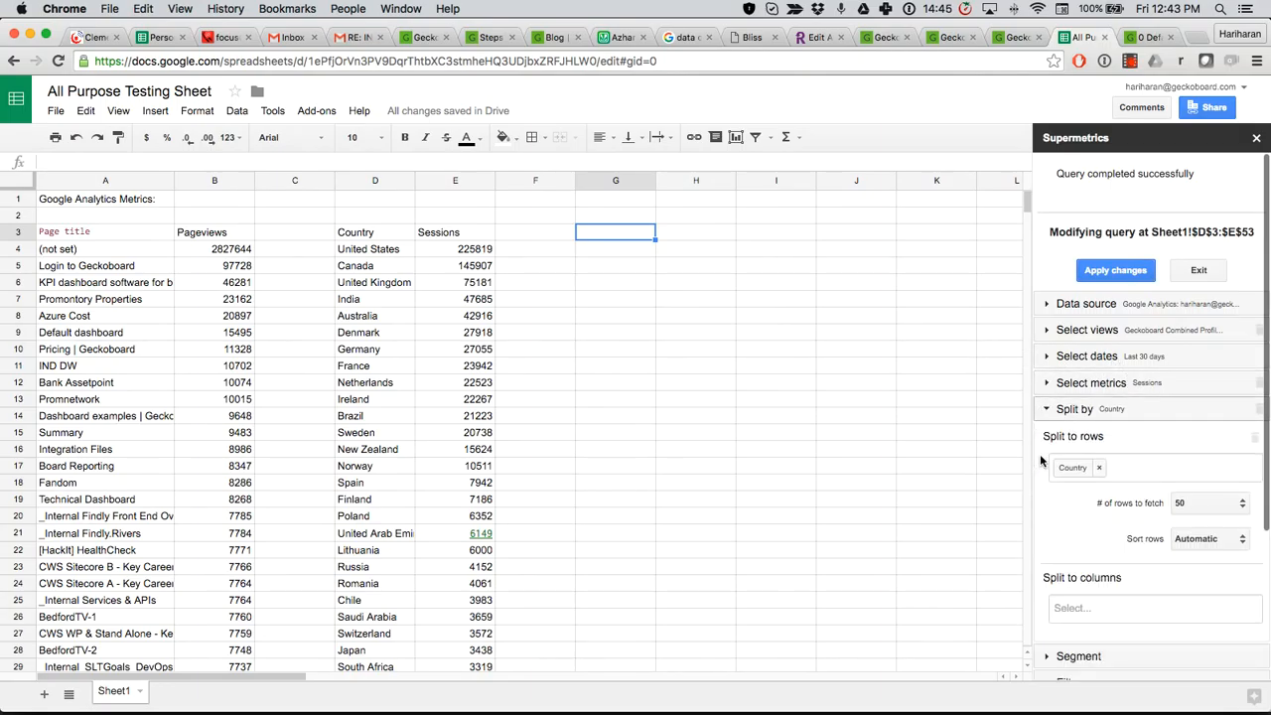
pyautogui.click(1111, 465)
pyautogui.click(1099, 469)
pyautogui.write('sou')
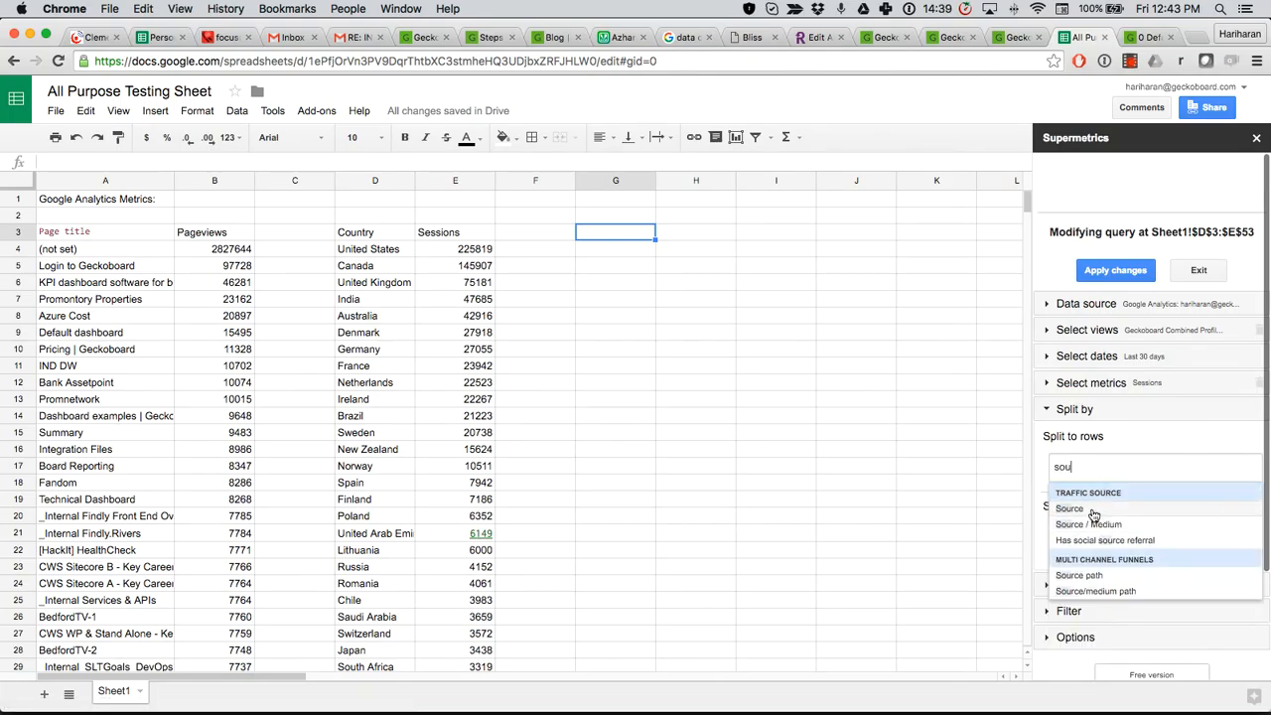
pyautogui.click(1110, 509)
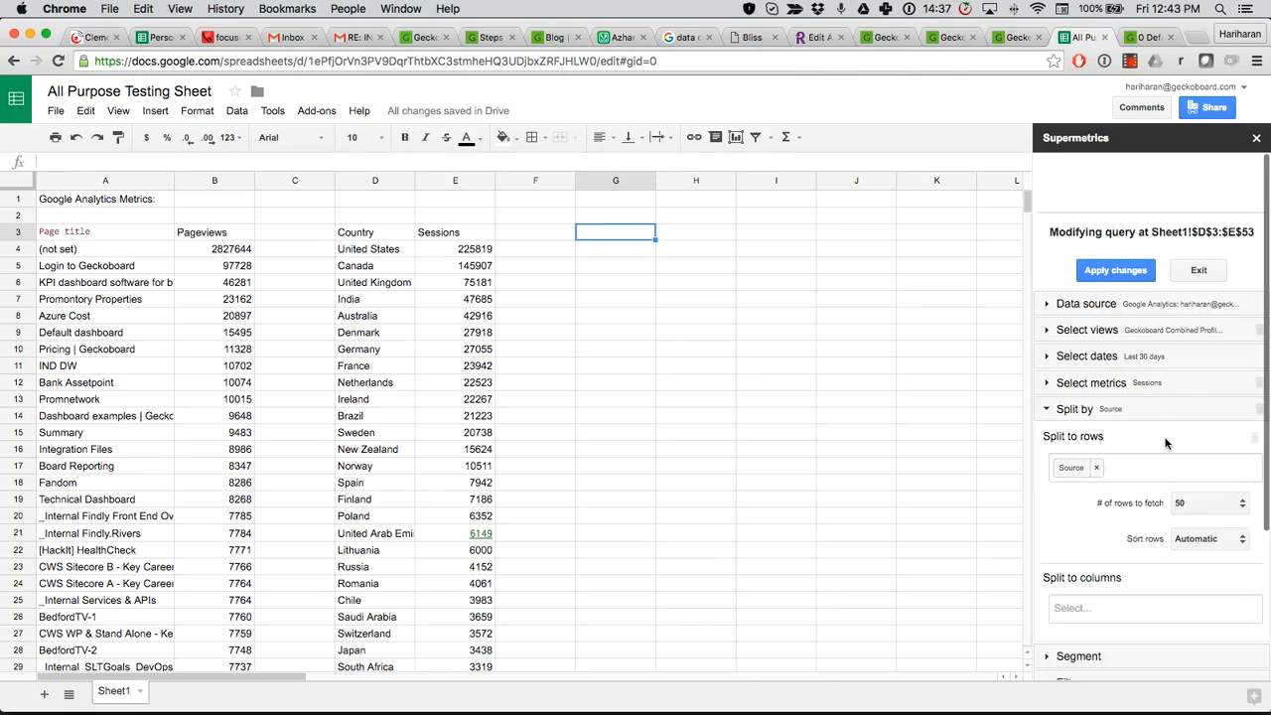
pyautogui.scroll(-3, 1167, 443)
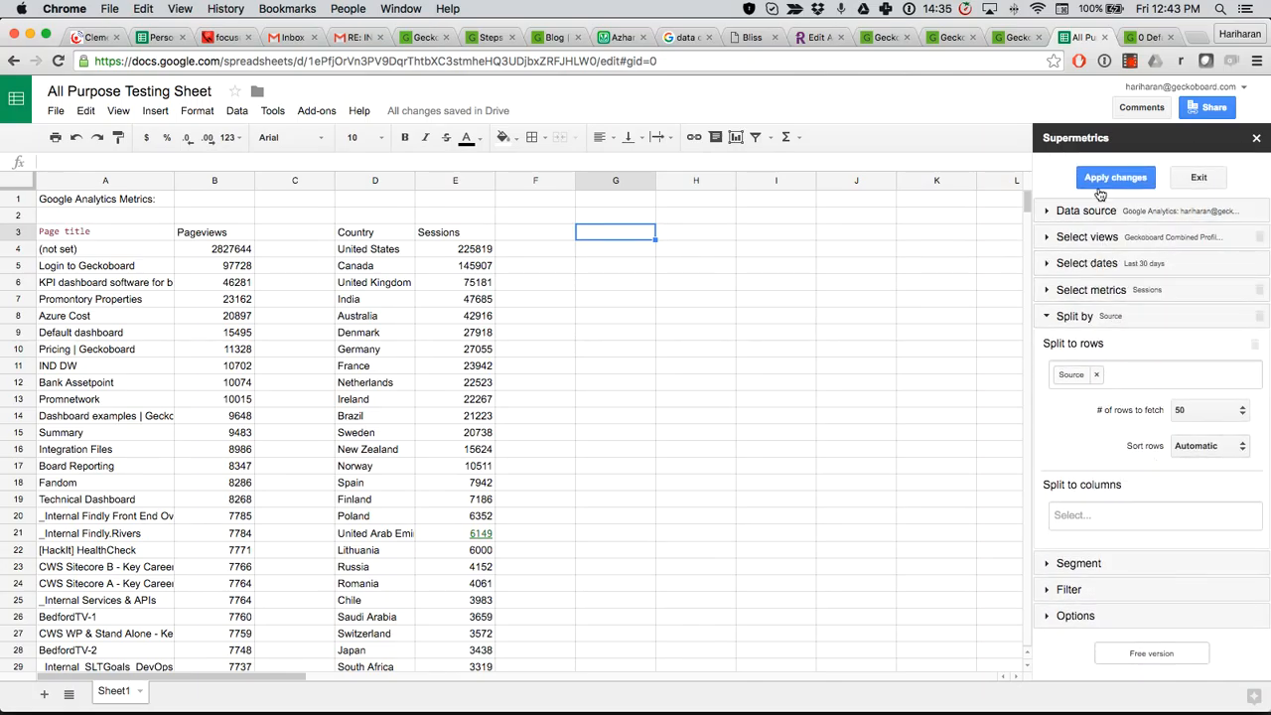
# Step: Exit modifying the country query and fetch the sessions by source as a new table starting at G3
pyautogui.click(1106, 179)
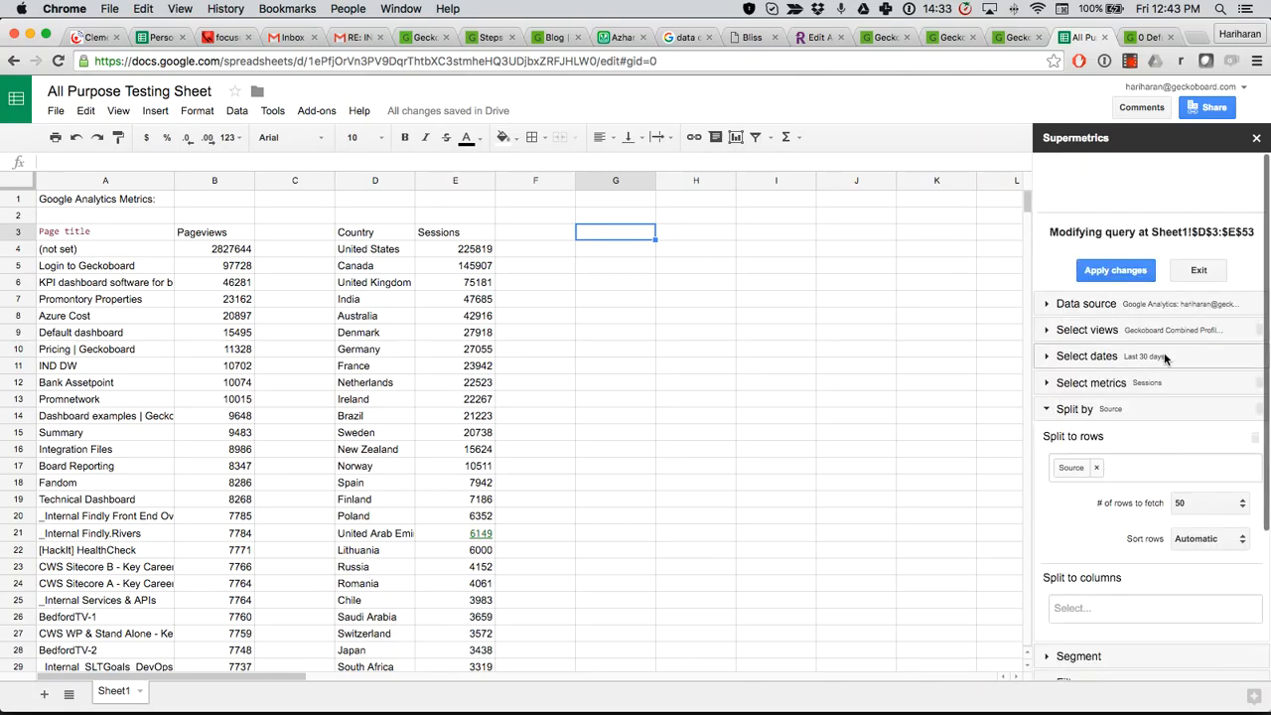
pyautogui.click(1203, 271)
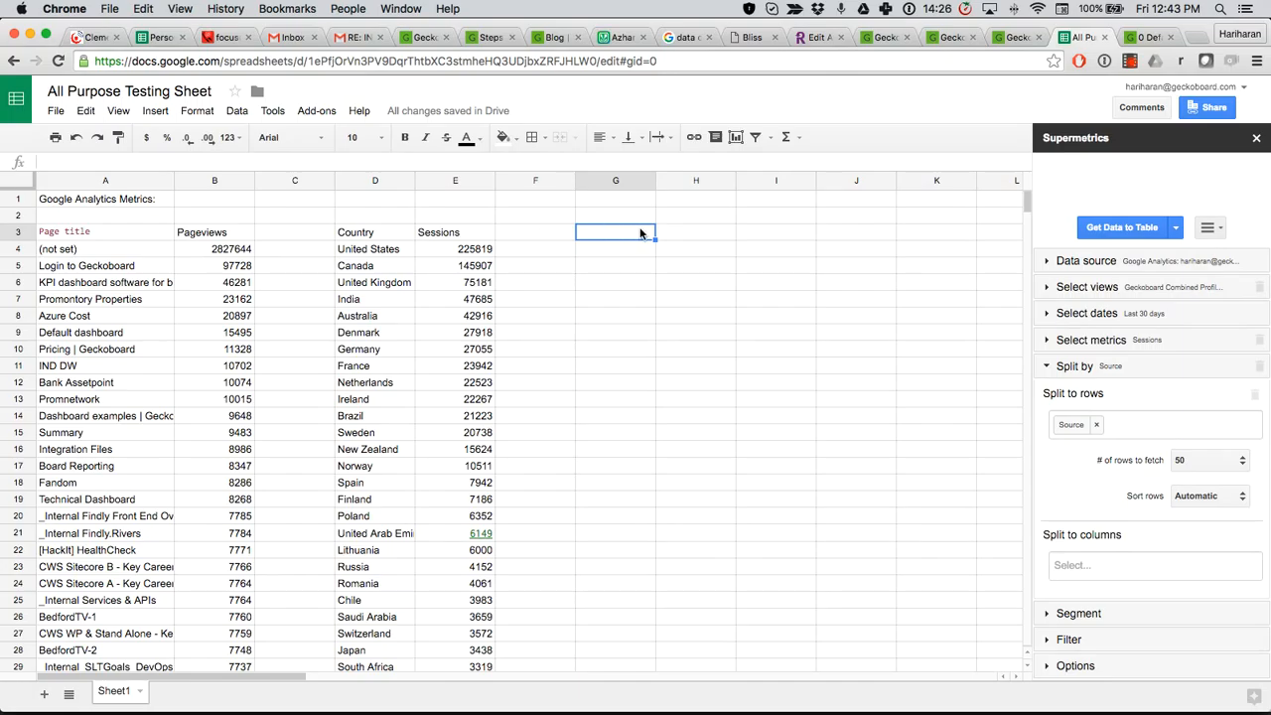
pyautogui.click(1131, 230)
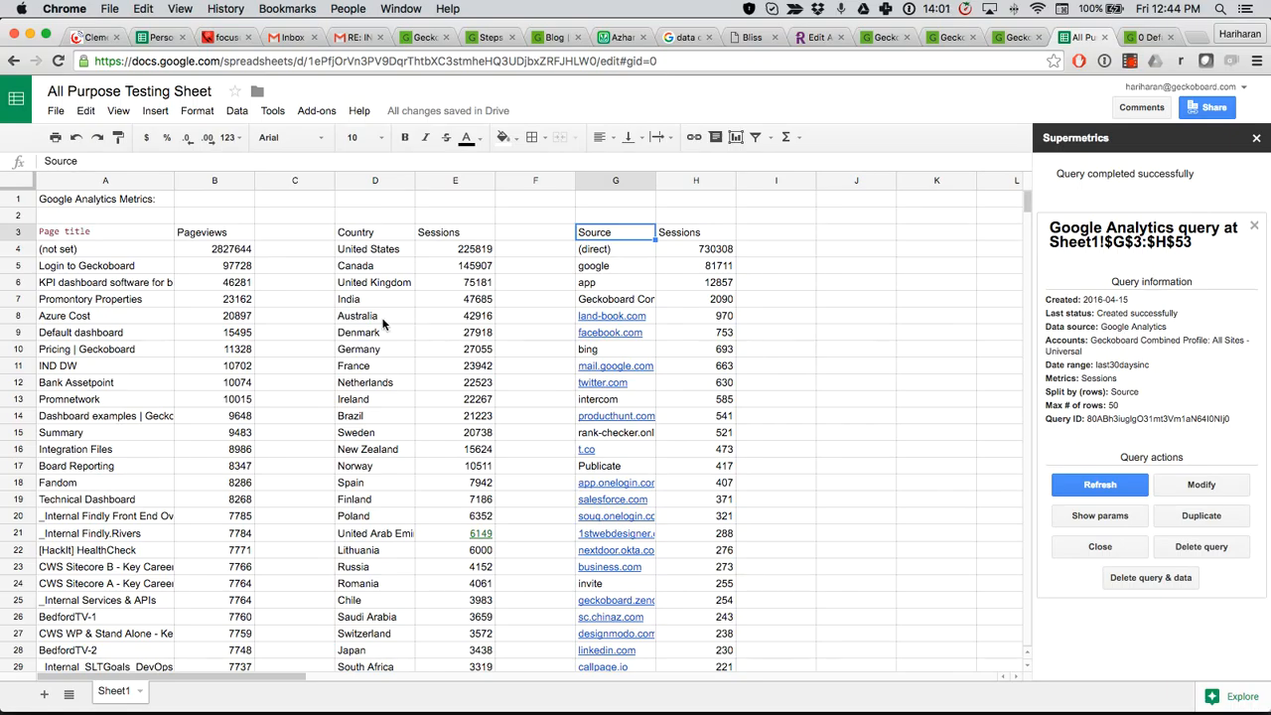
# Step: Switch to the Geckoboard dashboard and add a Spreadsheets widget based on the All Purpose Testing Sheet file
pyautogui.click(1150, 37)
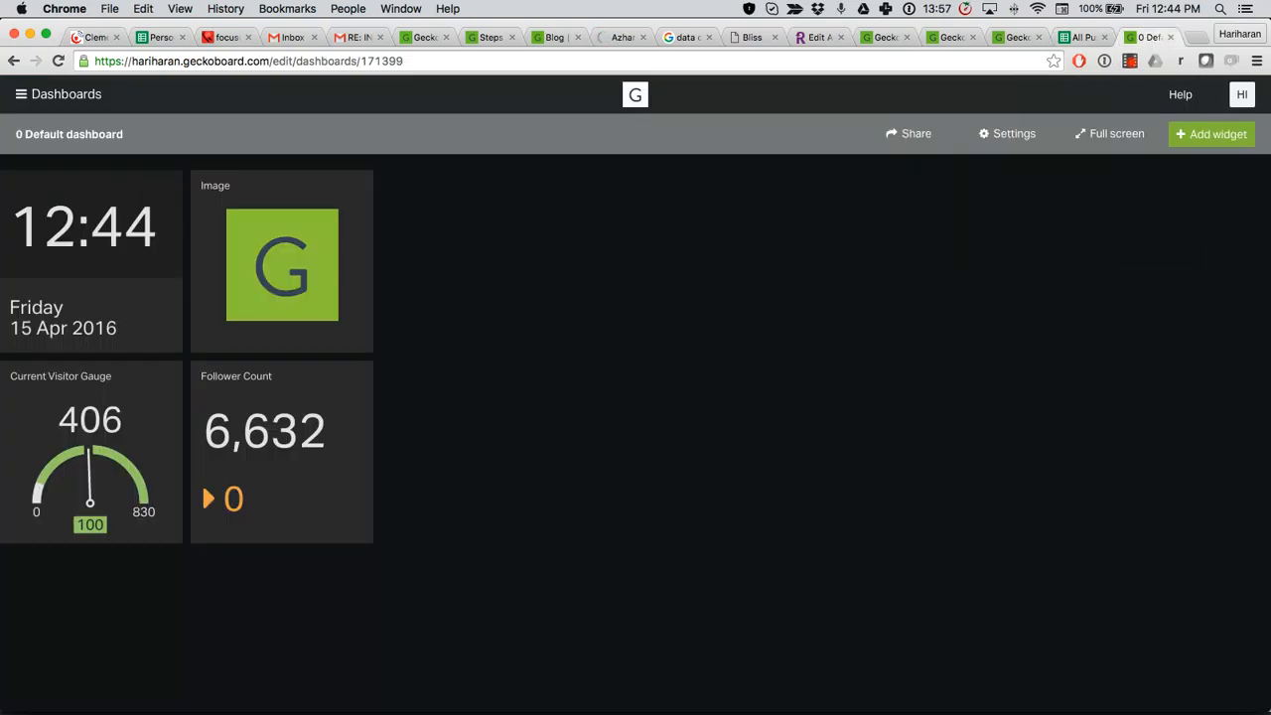
pyautogui.click(1226, 140)
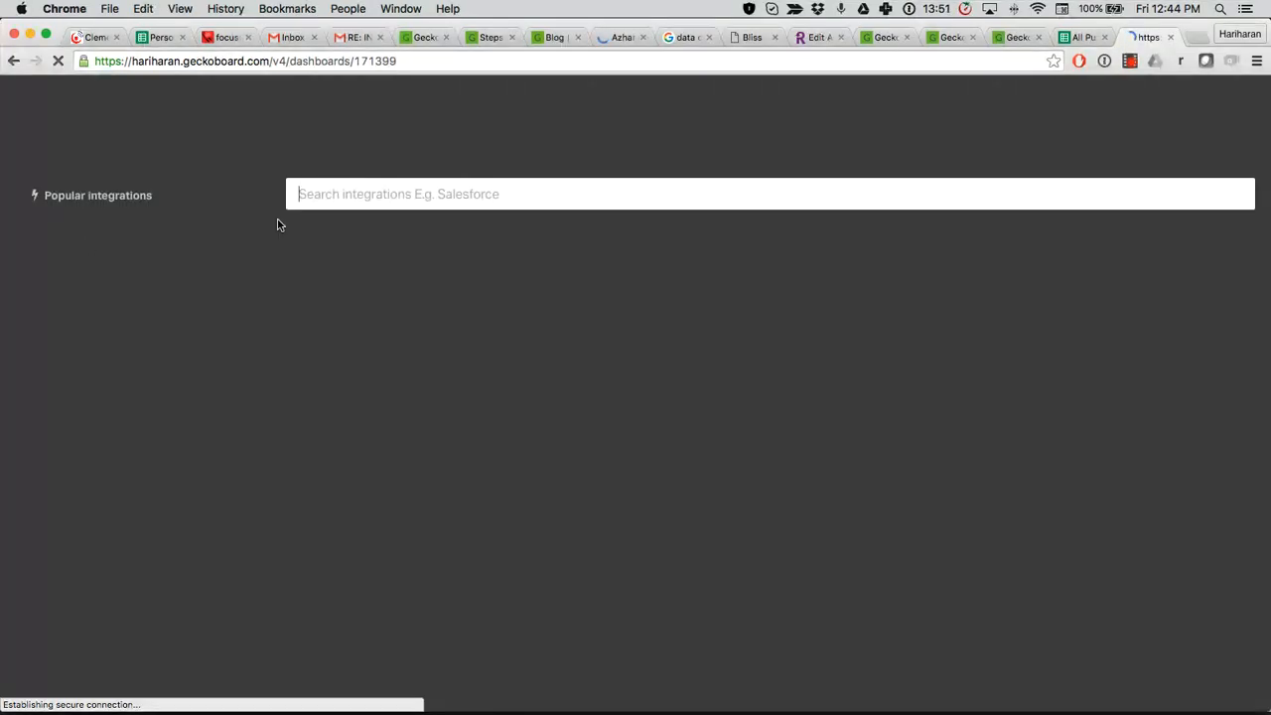
pyautogui.write('sp')
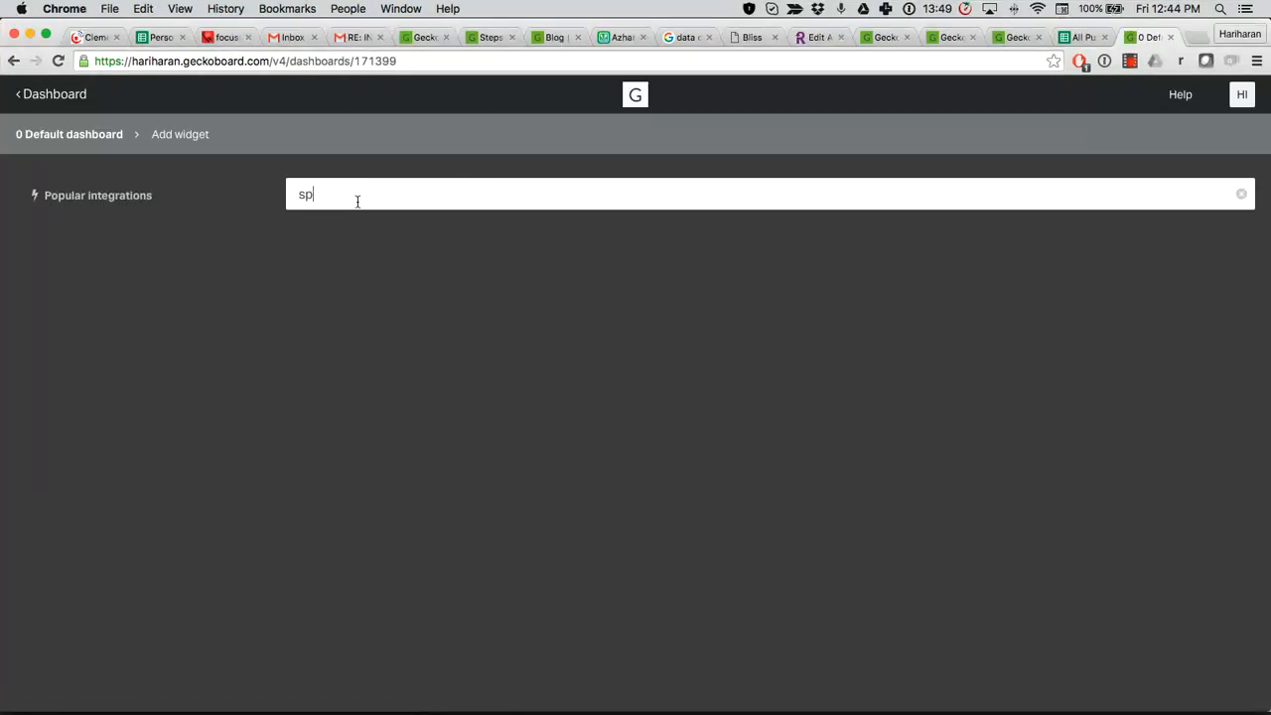
pyautogui.write('read')
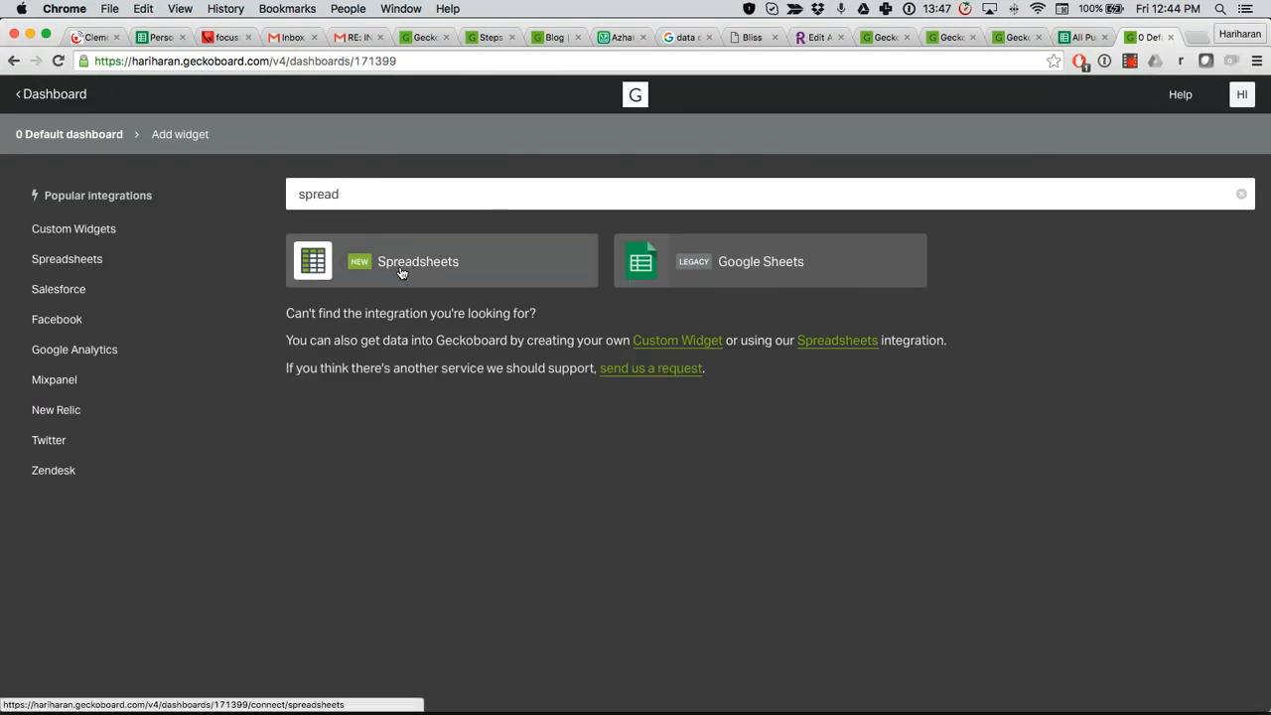
pyautogui.click(373, 270)
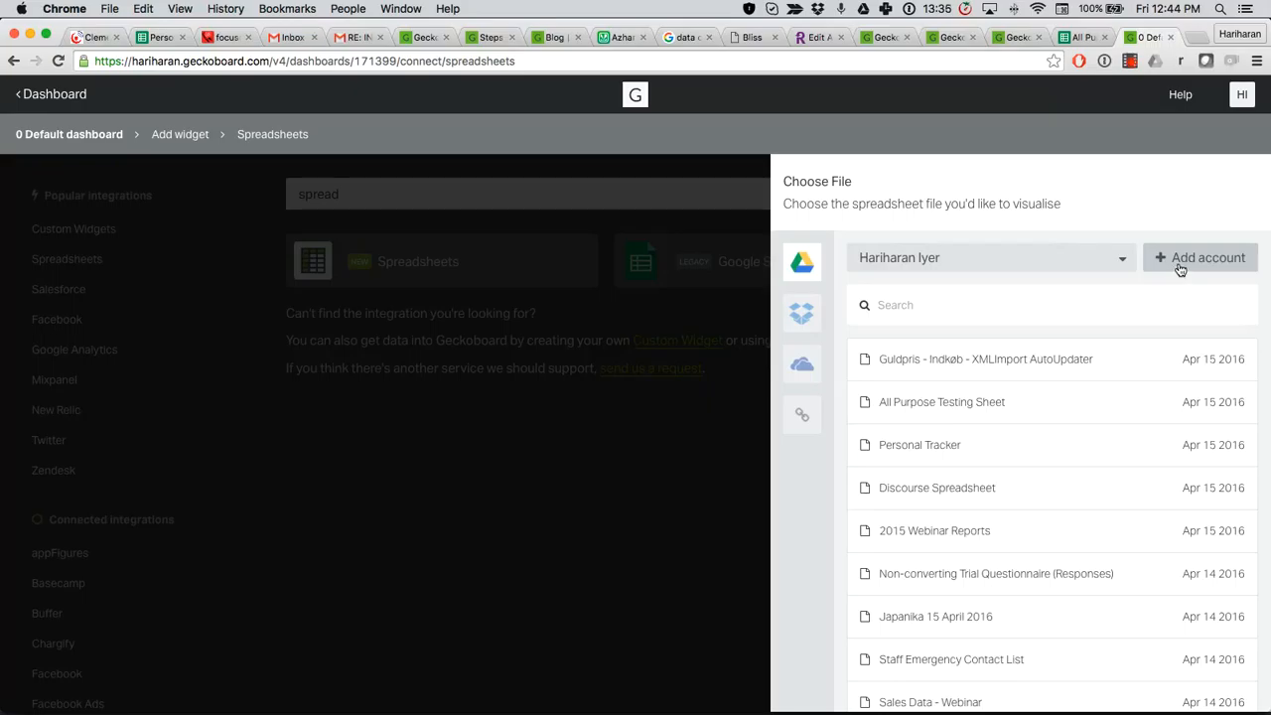
pyautogui.click(934, 416)
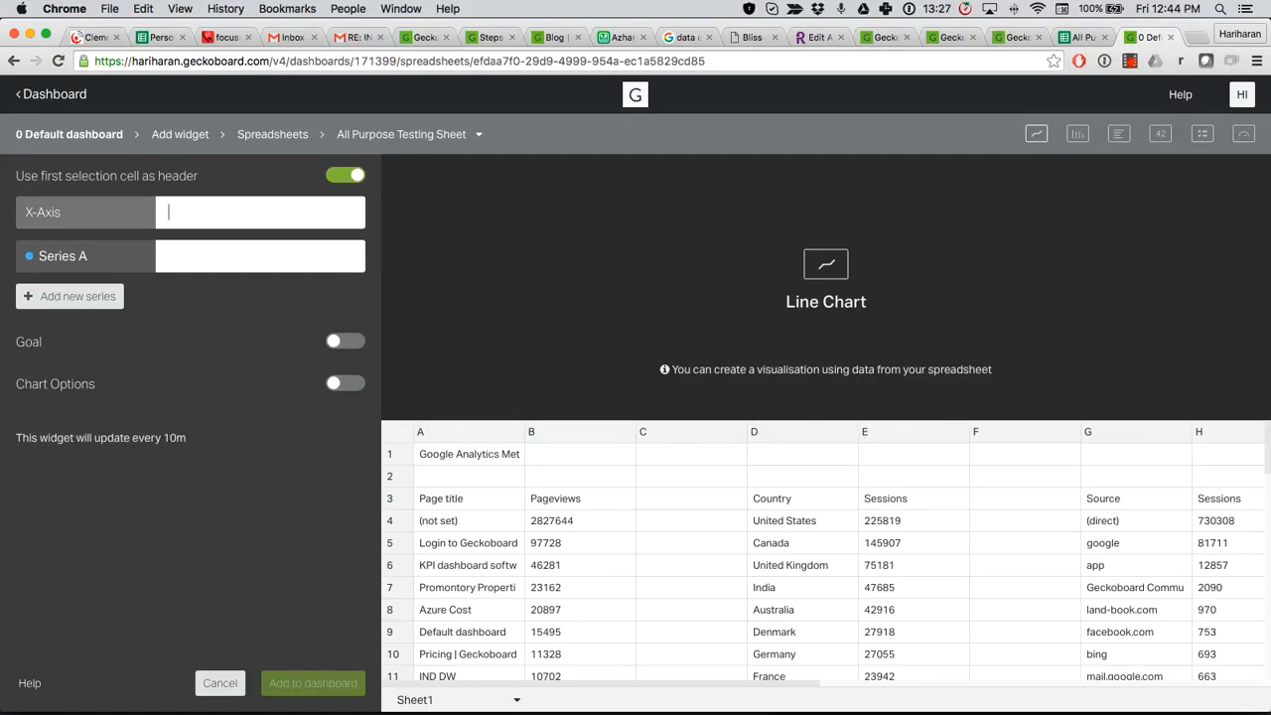
# Step: Make the widget a Leaderboard and use the page titles in A3:A10 as its labels
pyautogui.click(1115, 136)
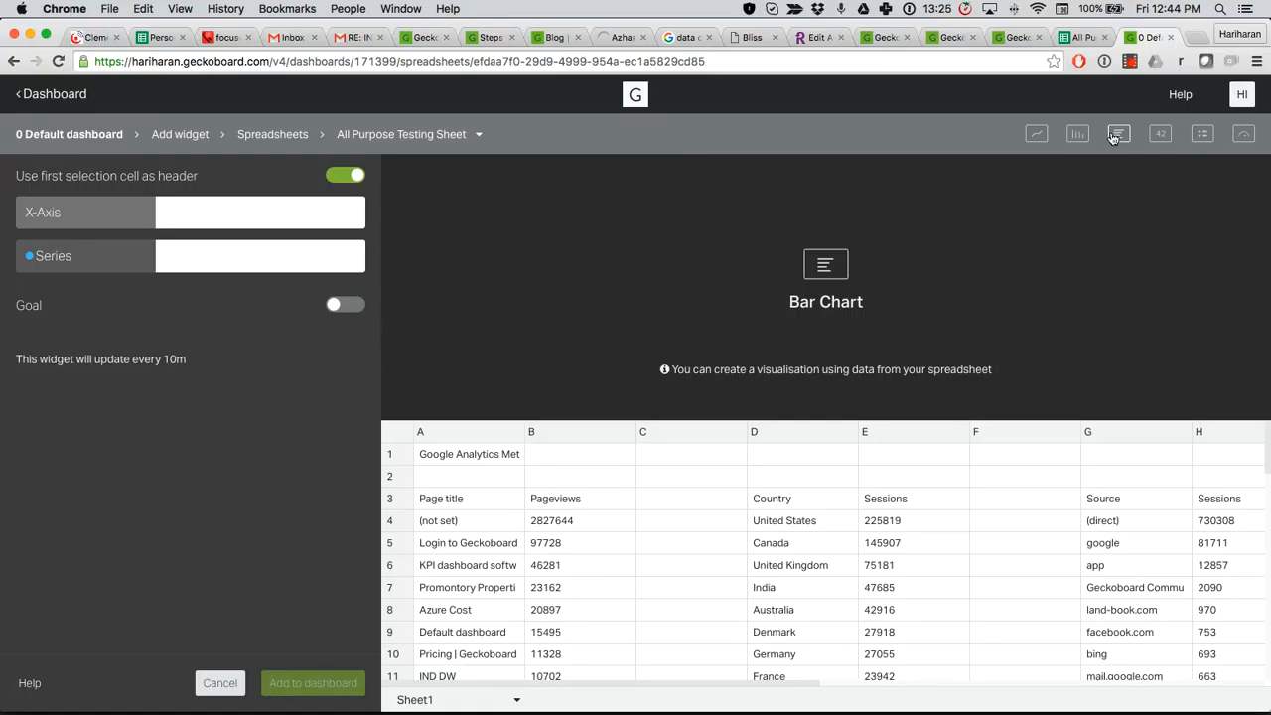
pyautogui.click(1199, 138)
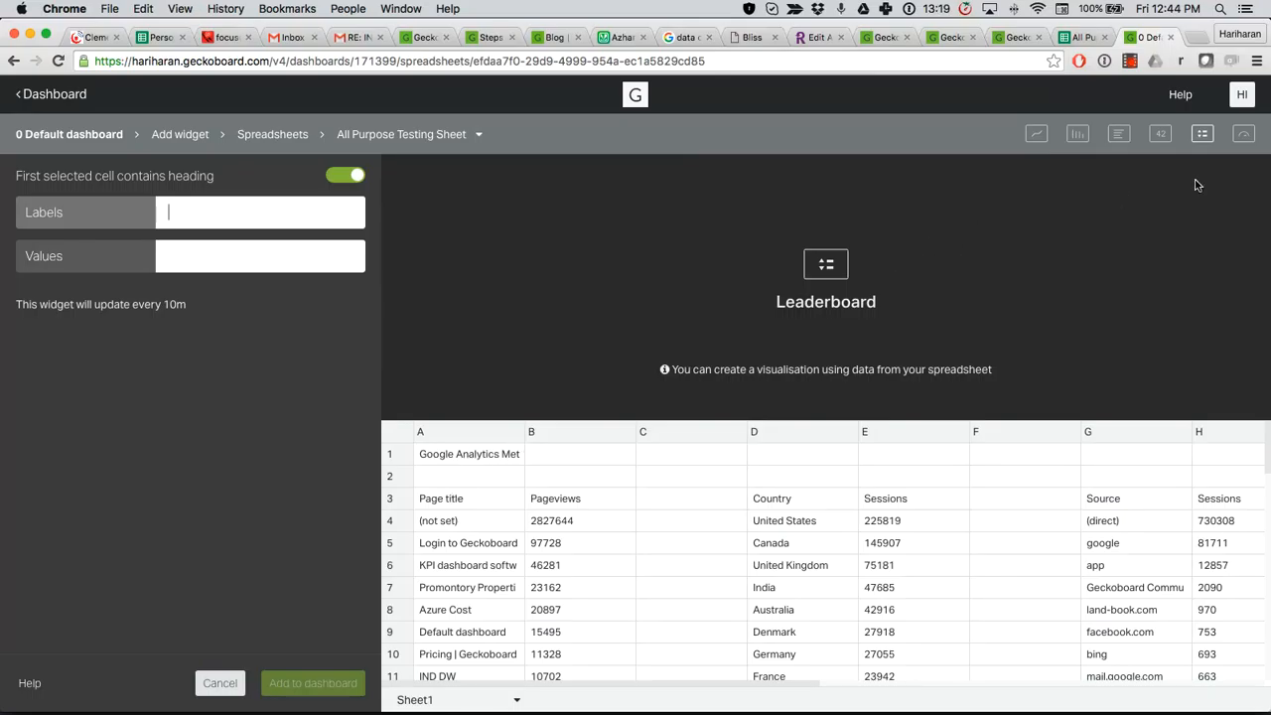
pyautogui.click(475, 501)
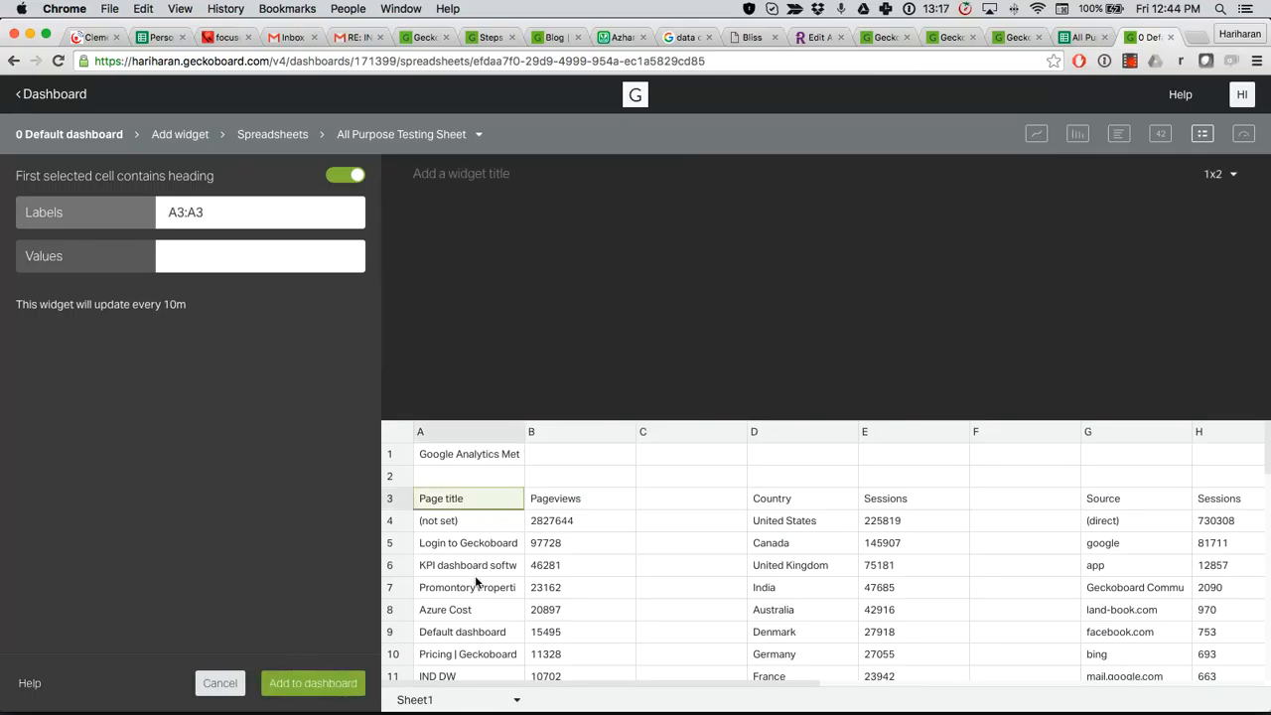
pyautogui.scroll(-1, 477, 584)
pyautogui.scroll(-1, 476, 583)
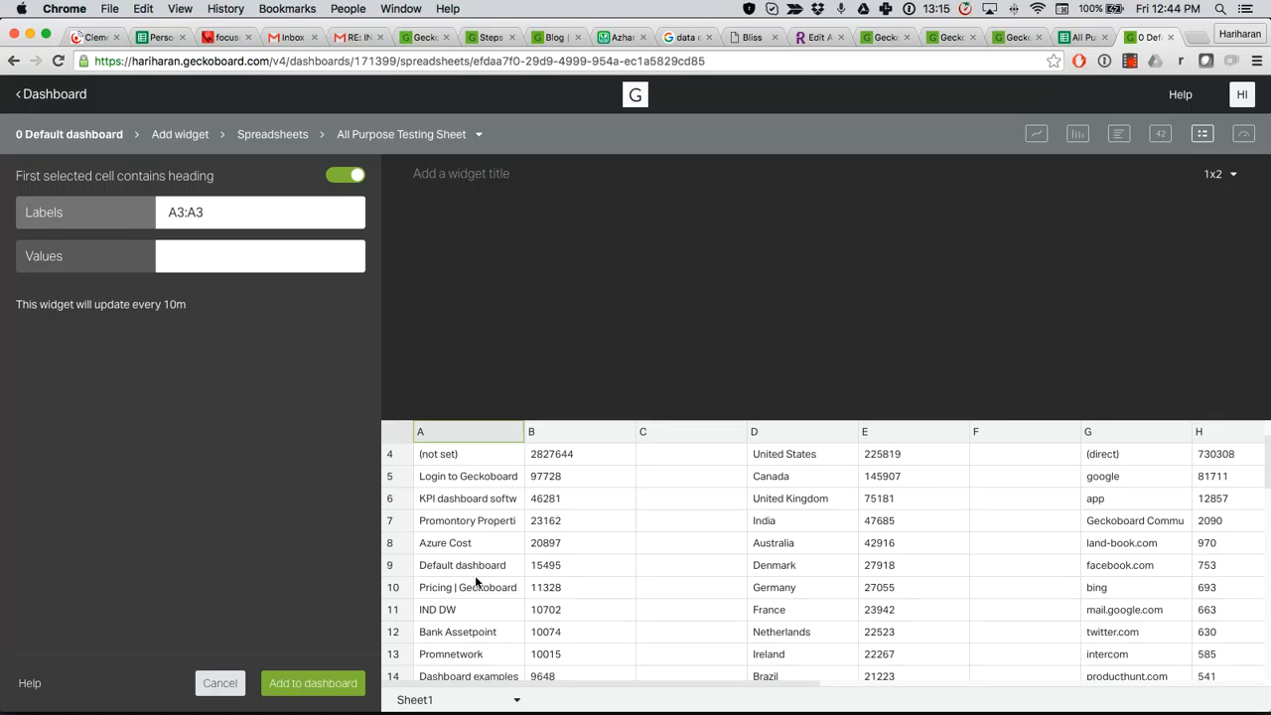
pyautogui.keyDown('shift'); pyautogui.click(459, 589); pyautogui.keyUp('shift')
pyautogui.scroll(2, 607, 557)
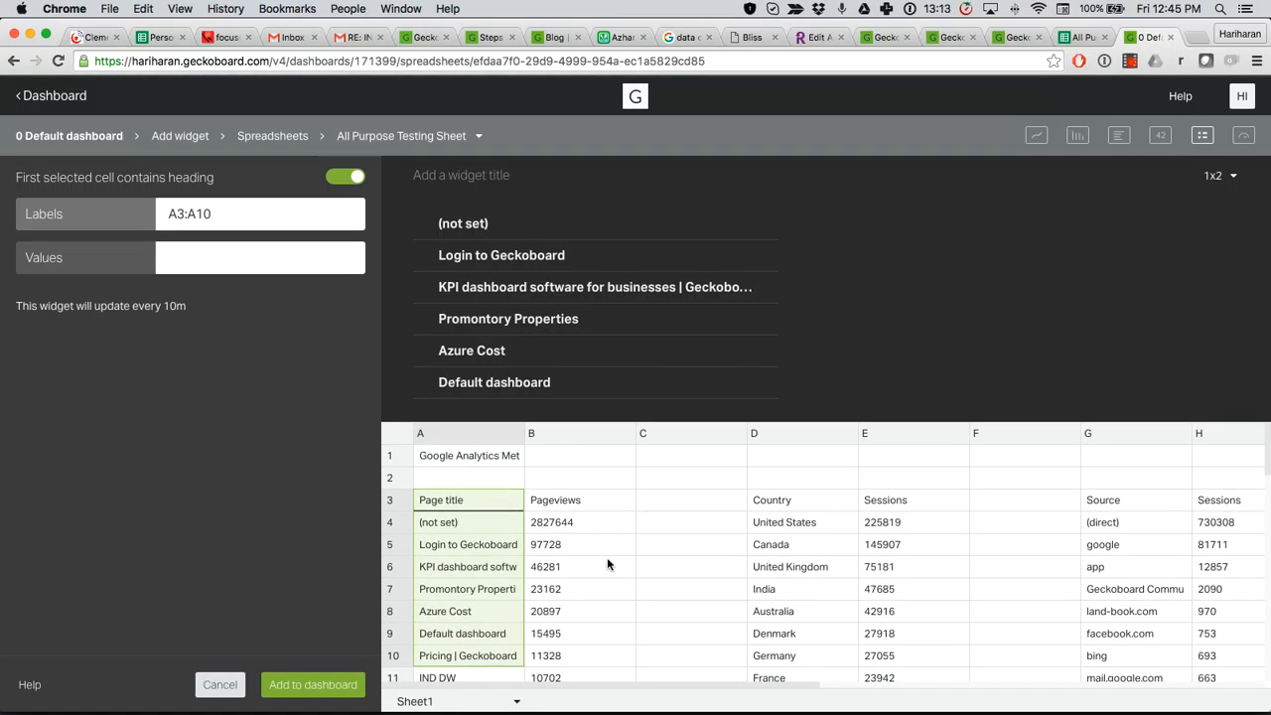
# Step: Use the pageviews in B3:B10 as the leaderboard's values
pyautogui.click(218, 254)
pyautogui.scroll(-1, 566, 606)
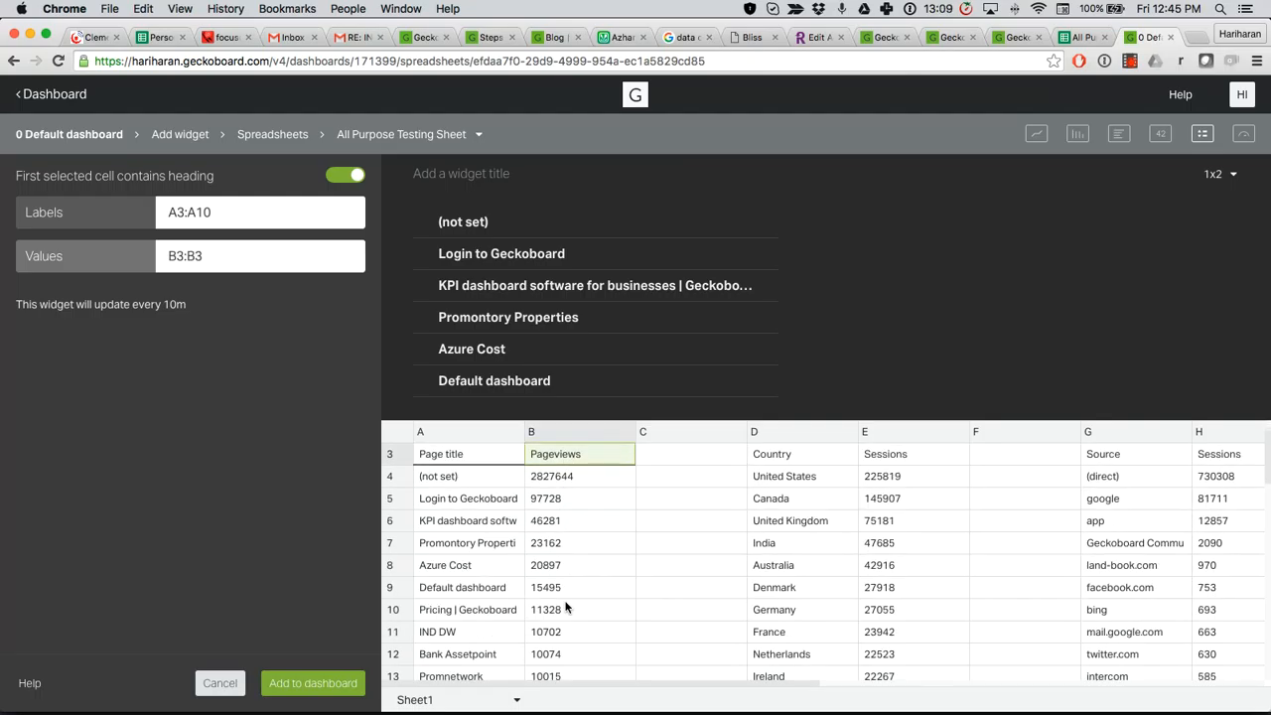
pyautogui.keyDown('shift'); pyautogui.click(575, 609); pyautogui.keyUp('shift')
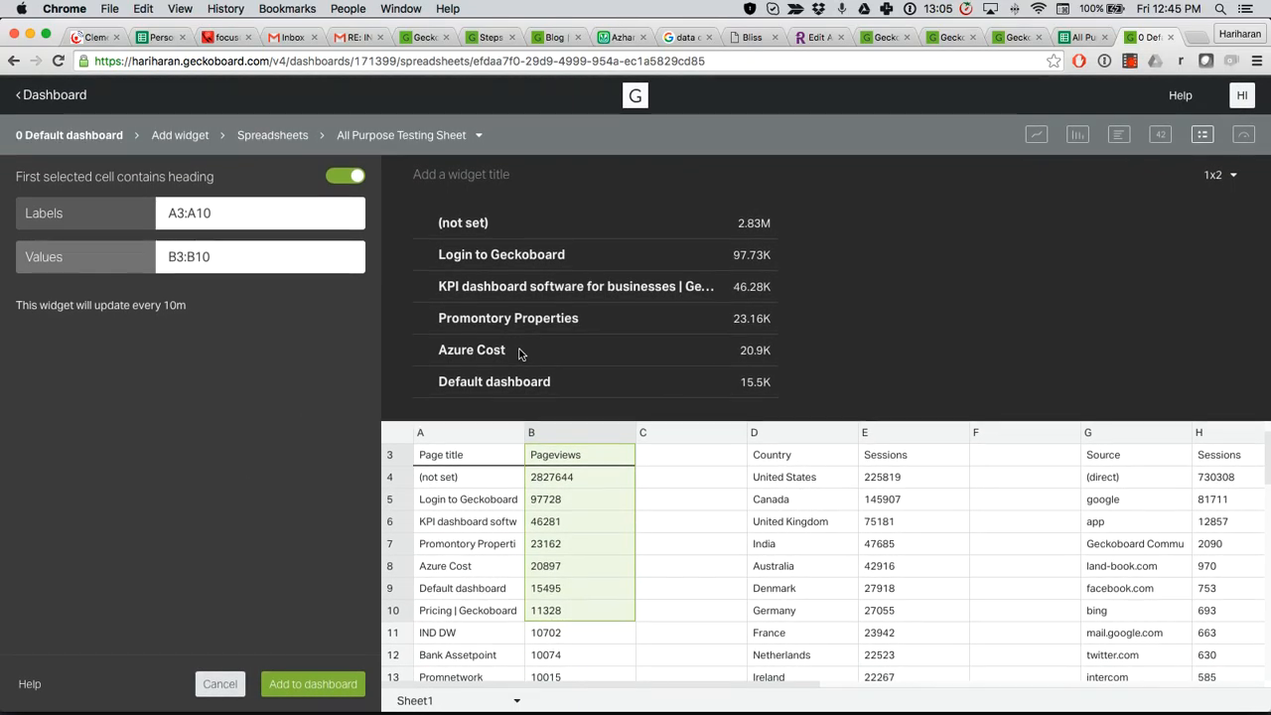
pyautogui.scroll(1, 491, 519)
# Step: Title the leaderboard widget "Top Pages List (30 days)"
pyautogui.click(468, 173)
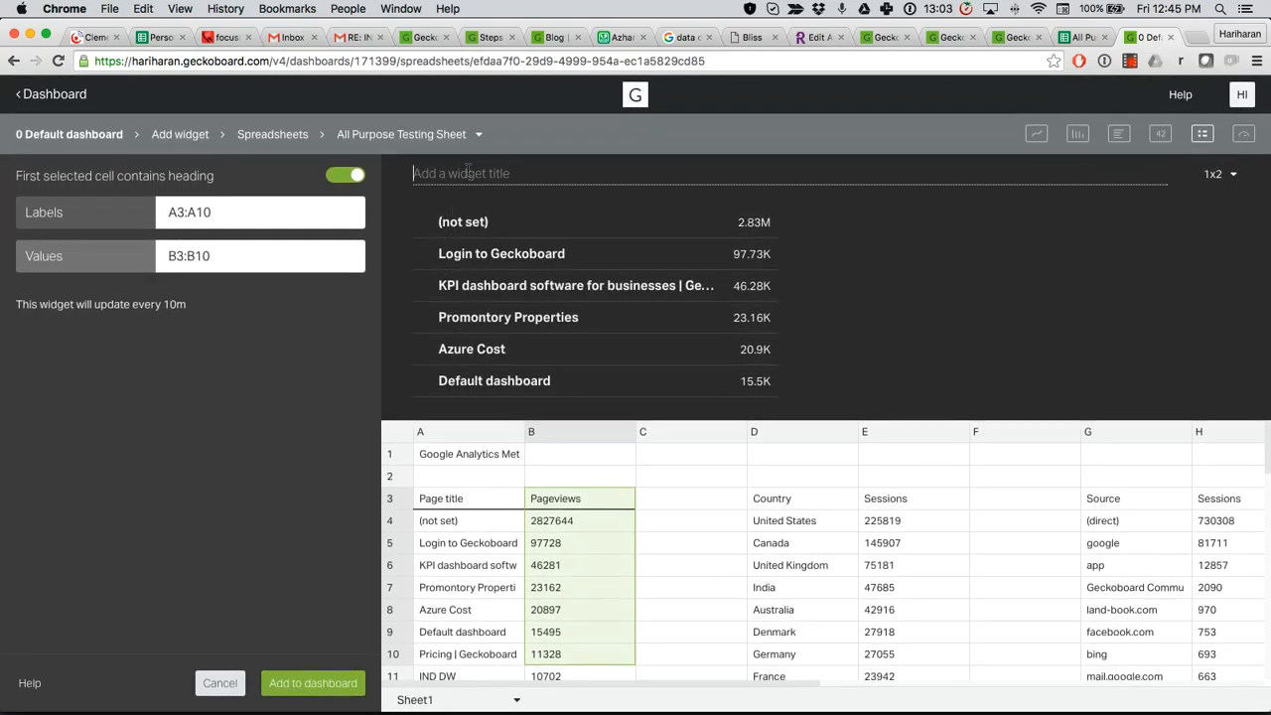
pyautogui.write('To')
pyautogui.press('BackSpace')
pyautogui.press('BackSpace')
pyautogui.write('p Pages LIst ')
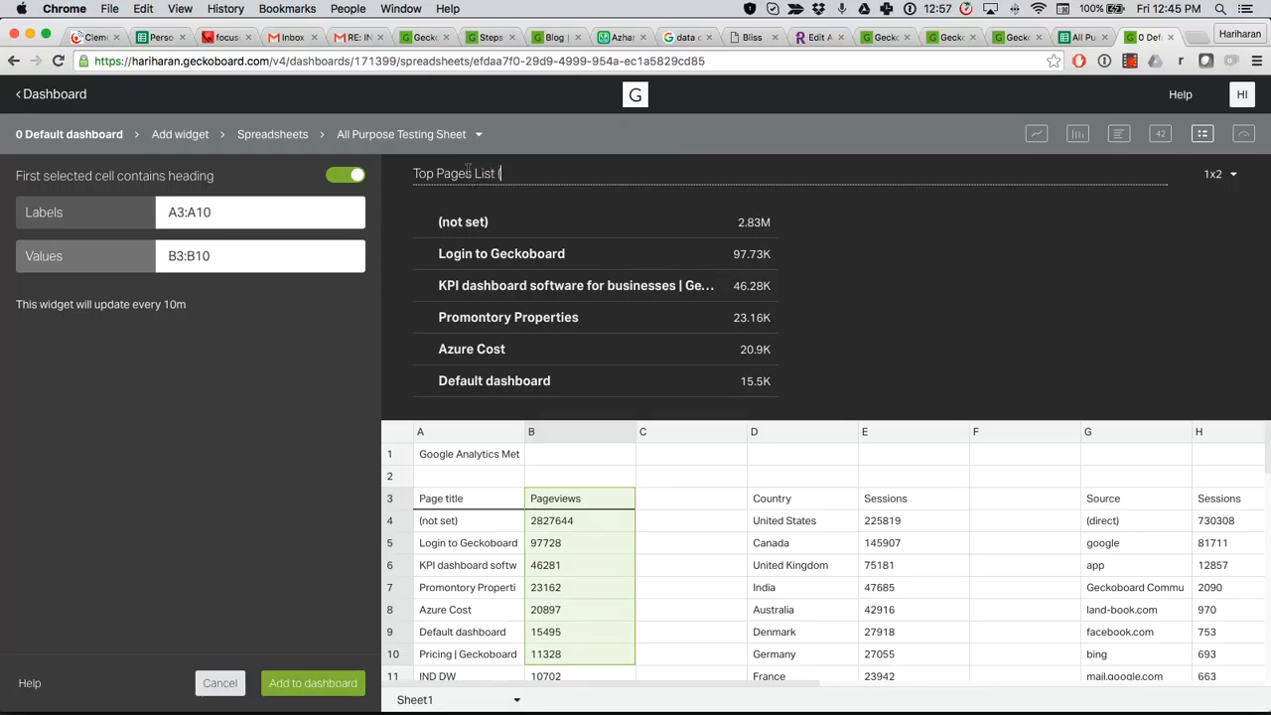
pyautogui.write('(30 days')
pyautogui.click(101, 376)
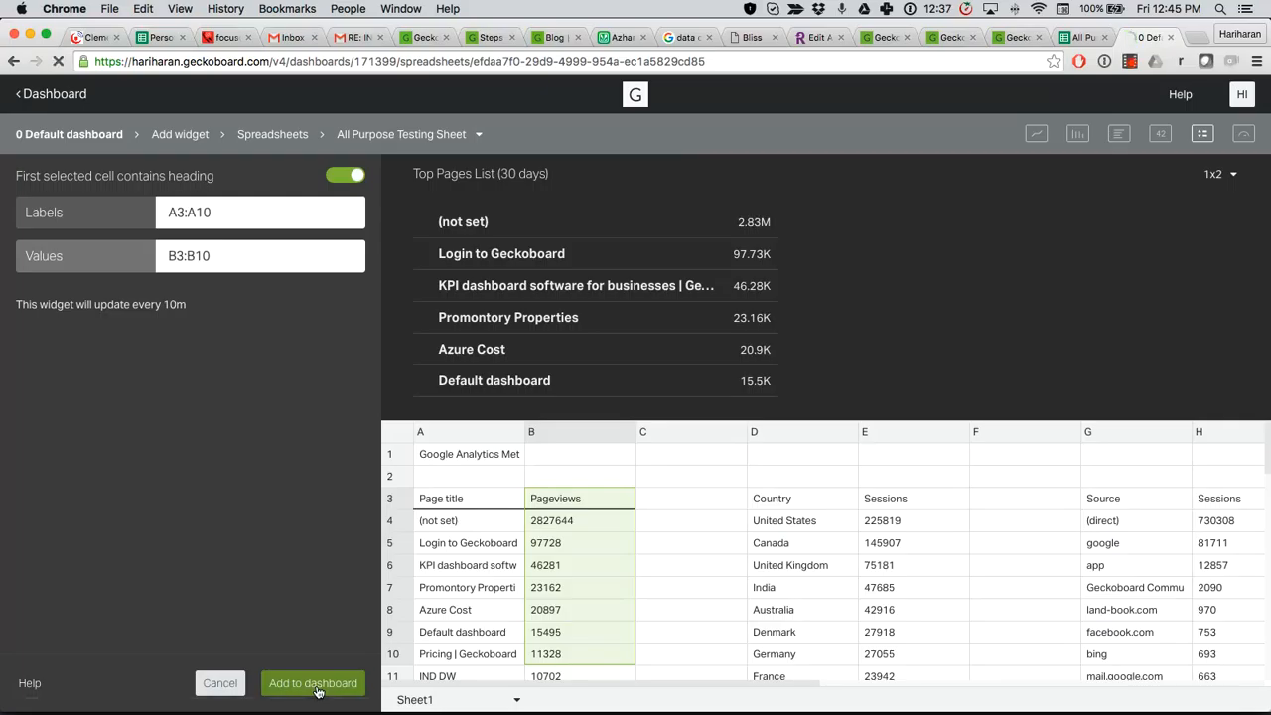
# Step: Add the configured leaderboard to the dashboard and remove the older duplicate Top Pages List (30 days) widget beside the Image widget
pyautogui.click(318, 687)
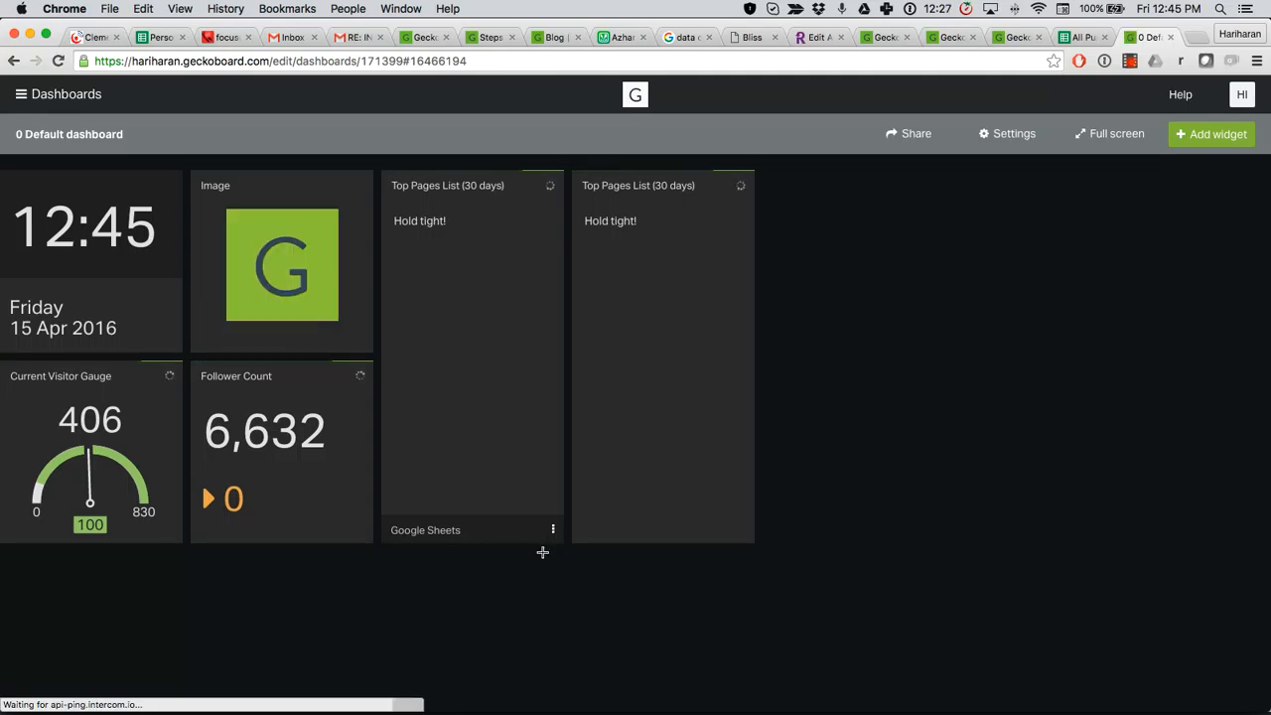
pyautogui.click(553, 533)
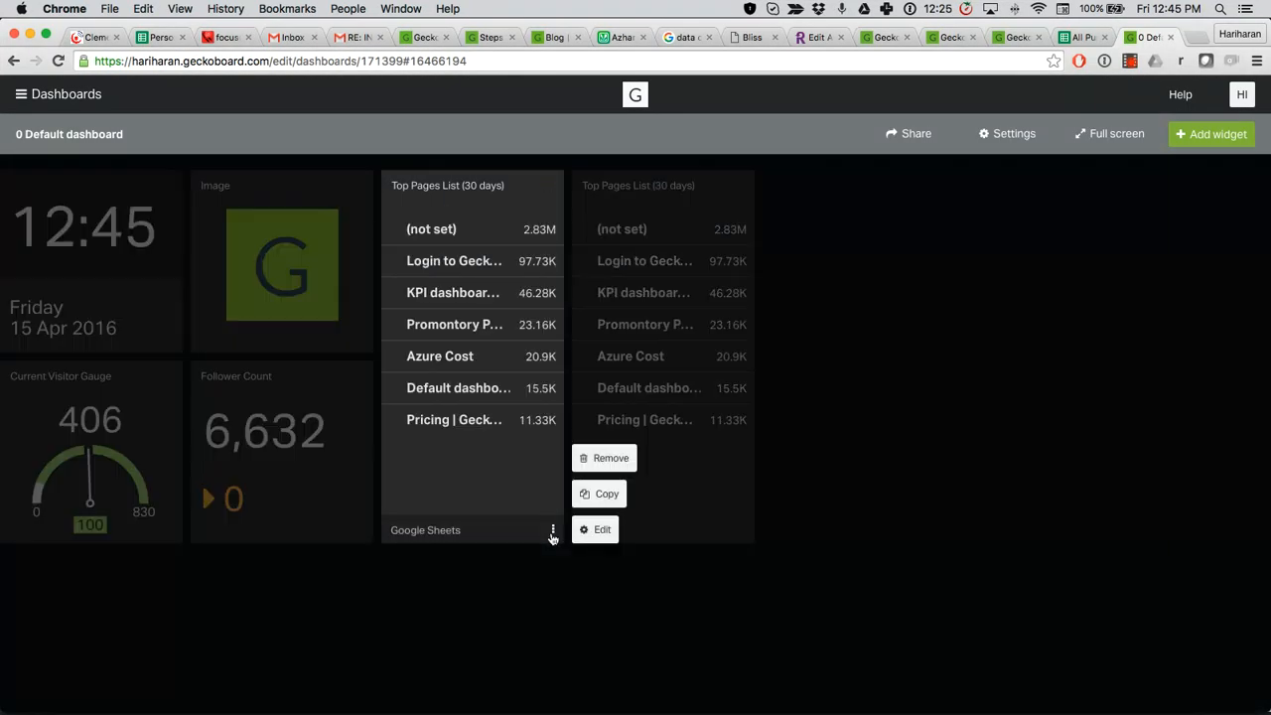
pyautogui.click(604, 458)
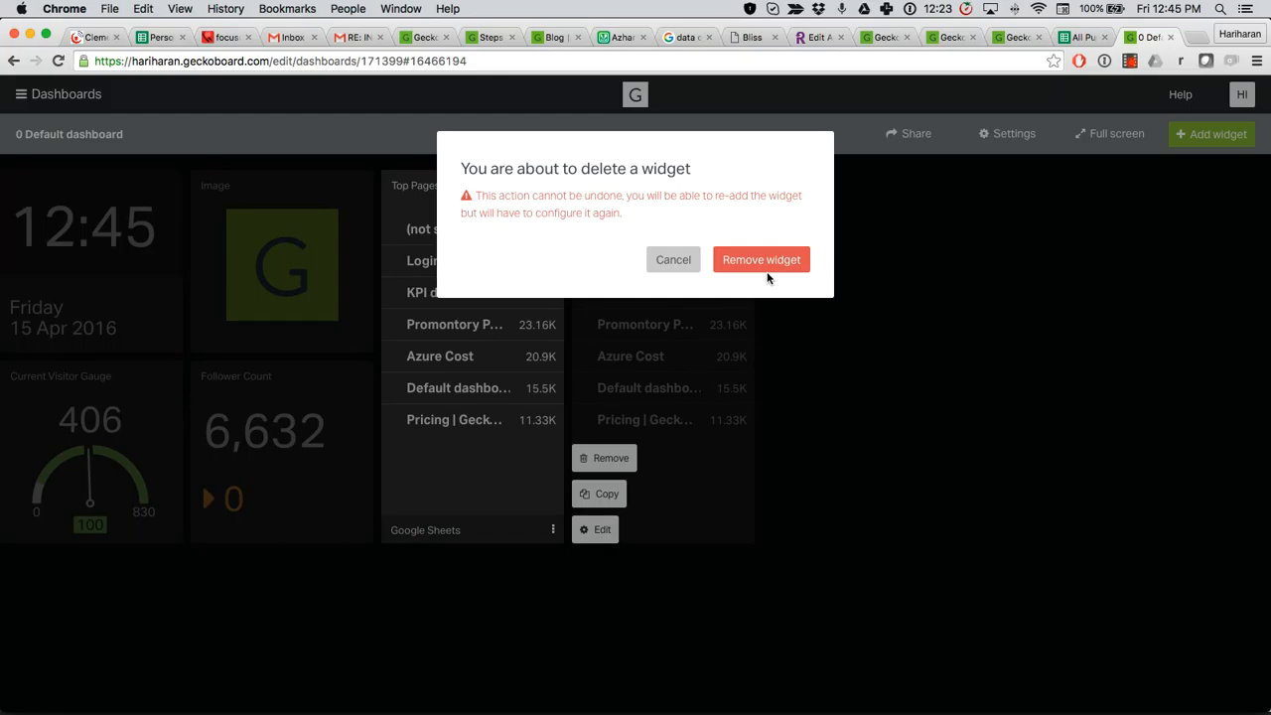
pyautogui.click(765, 262)
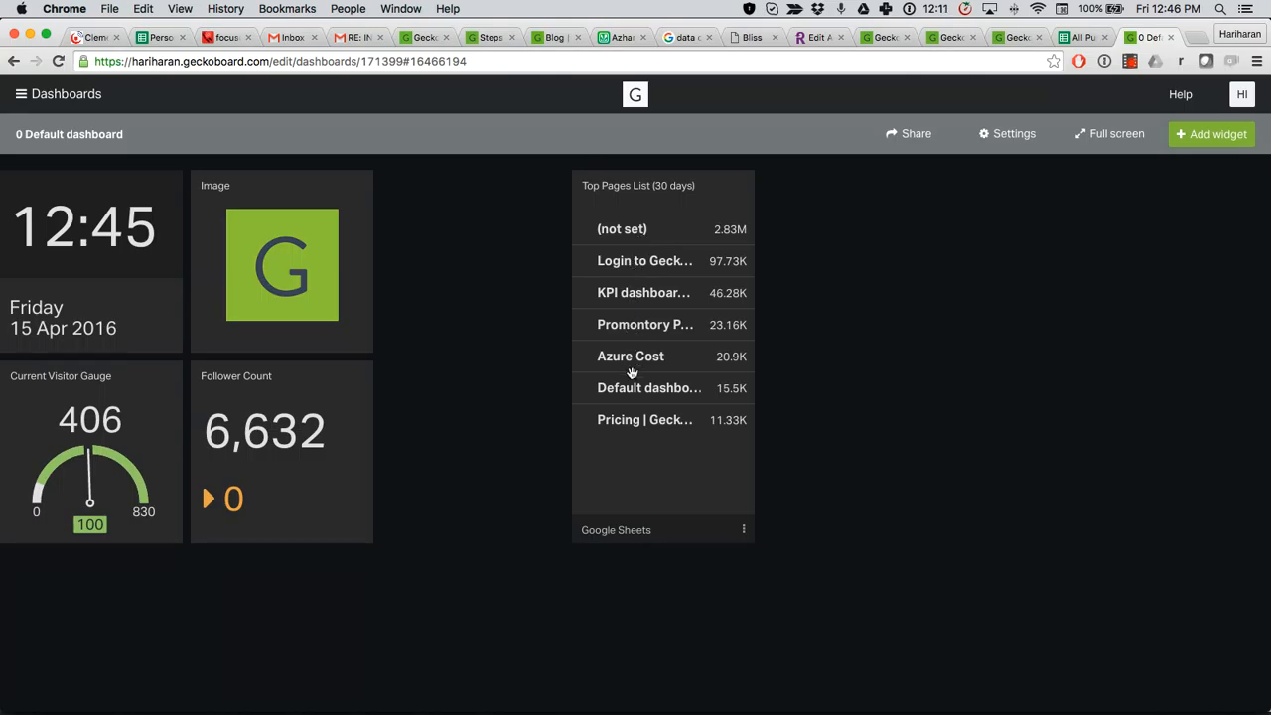
# Step: Edit the Top Pages List widget to use labels A3:A15 and values B3:B15, and save it
pyautogui.click(743, 530)
pyautogui.click(782, 531)
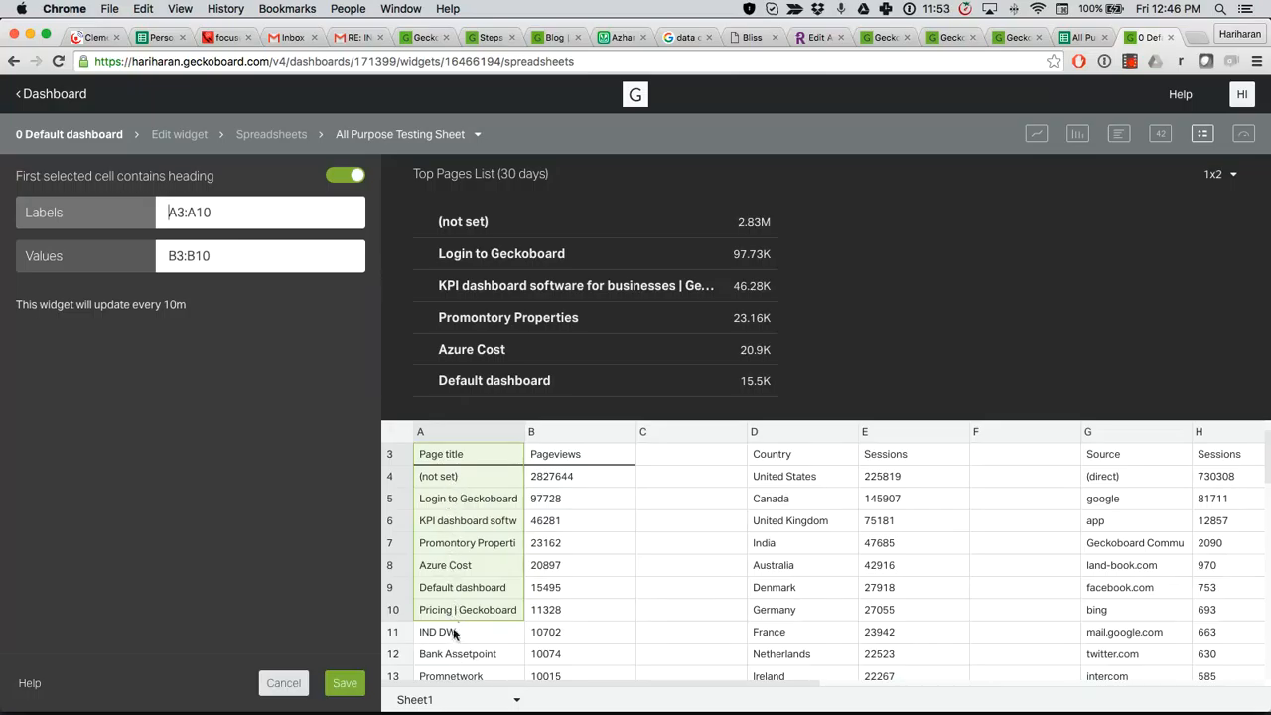
pyautogui.scroll(-3, 457, 666)
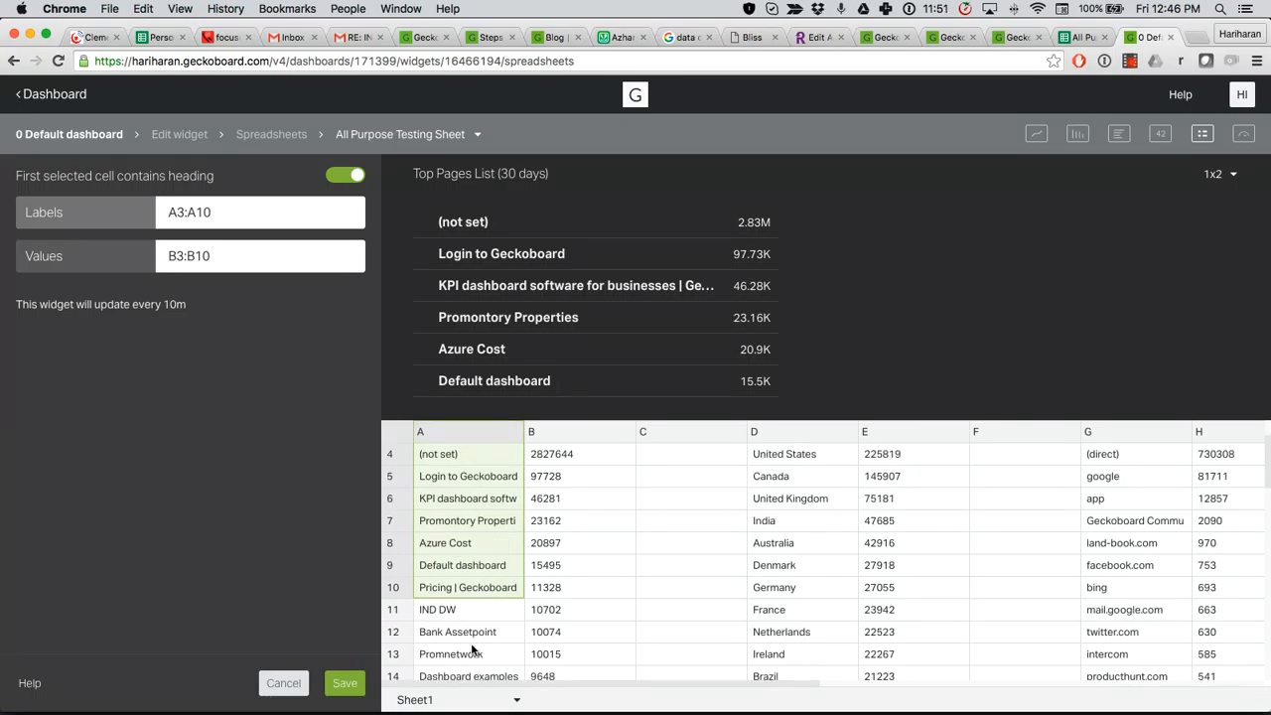
pyautogui.scroll(-1, 468, 638)
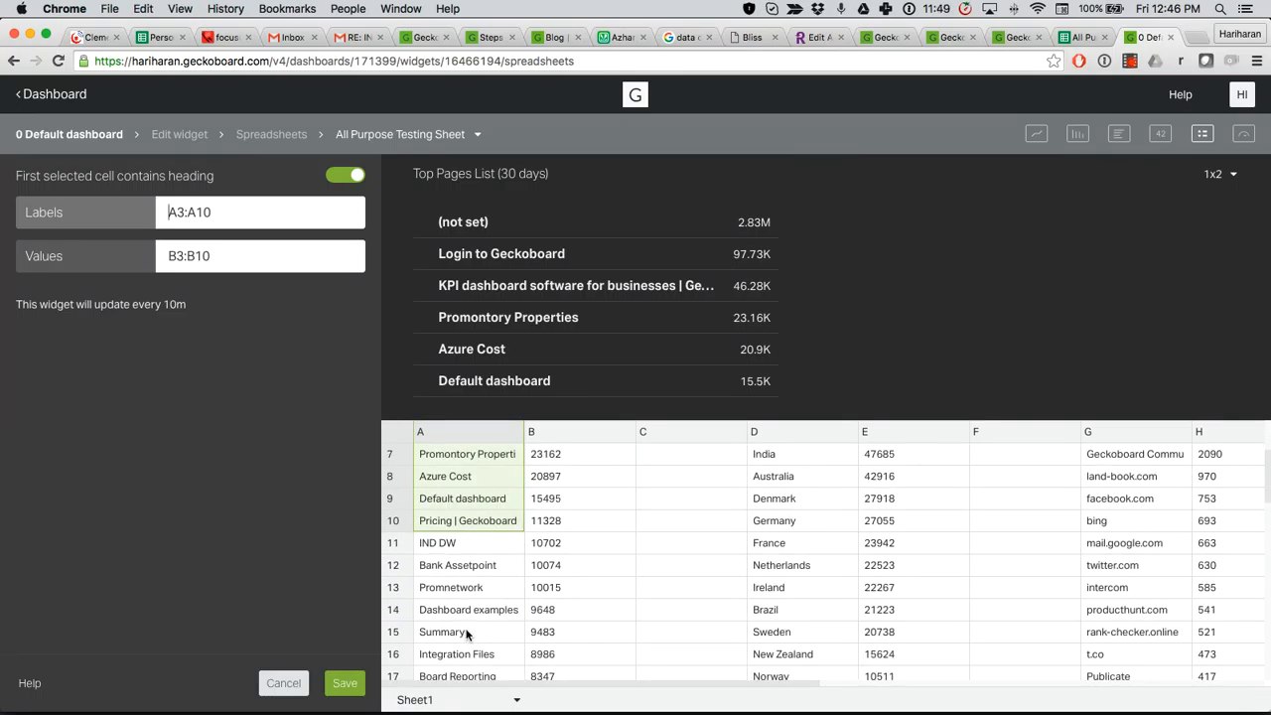
pyautogui.keyDown('shift'); pyautogui.click(465, 634); pyautogui.keyUp('shift')
pyautogui.click(257, 263)
pyautogui.press('BackSpace')
pyautogui.write('5')
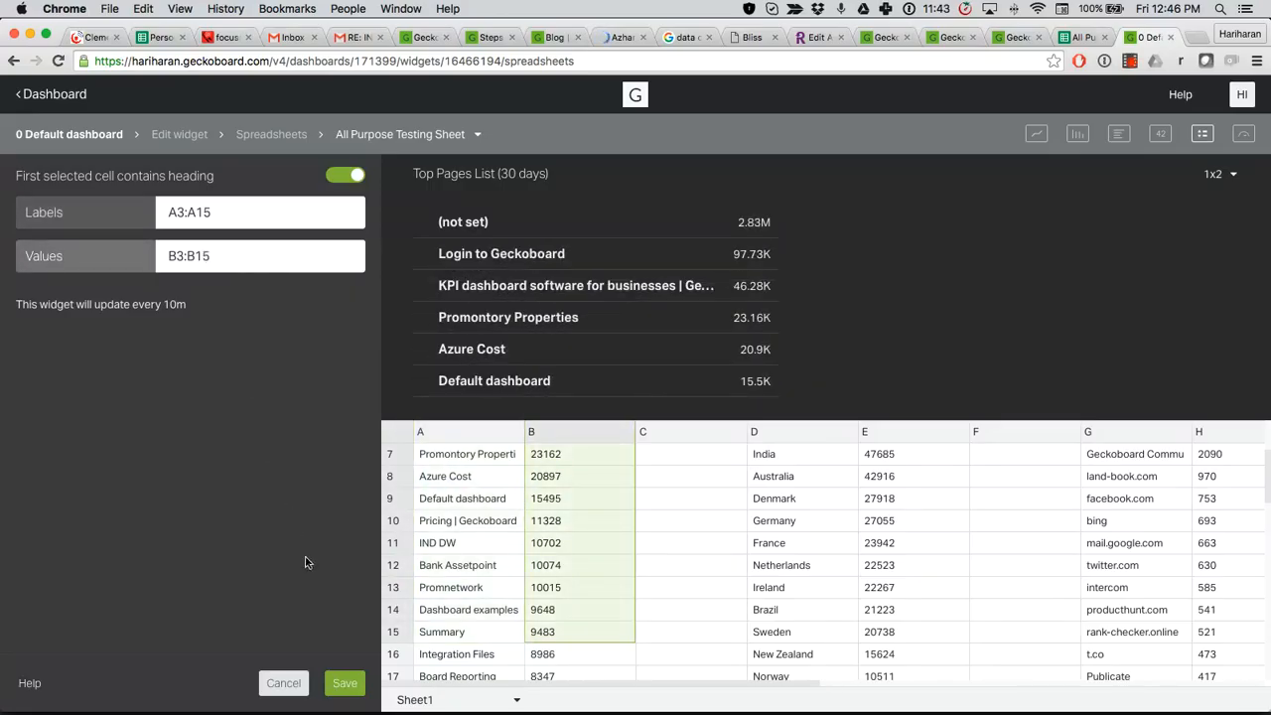
pyautogui.click(344, 684)
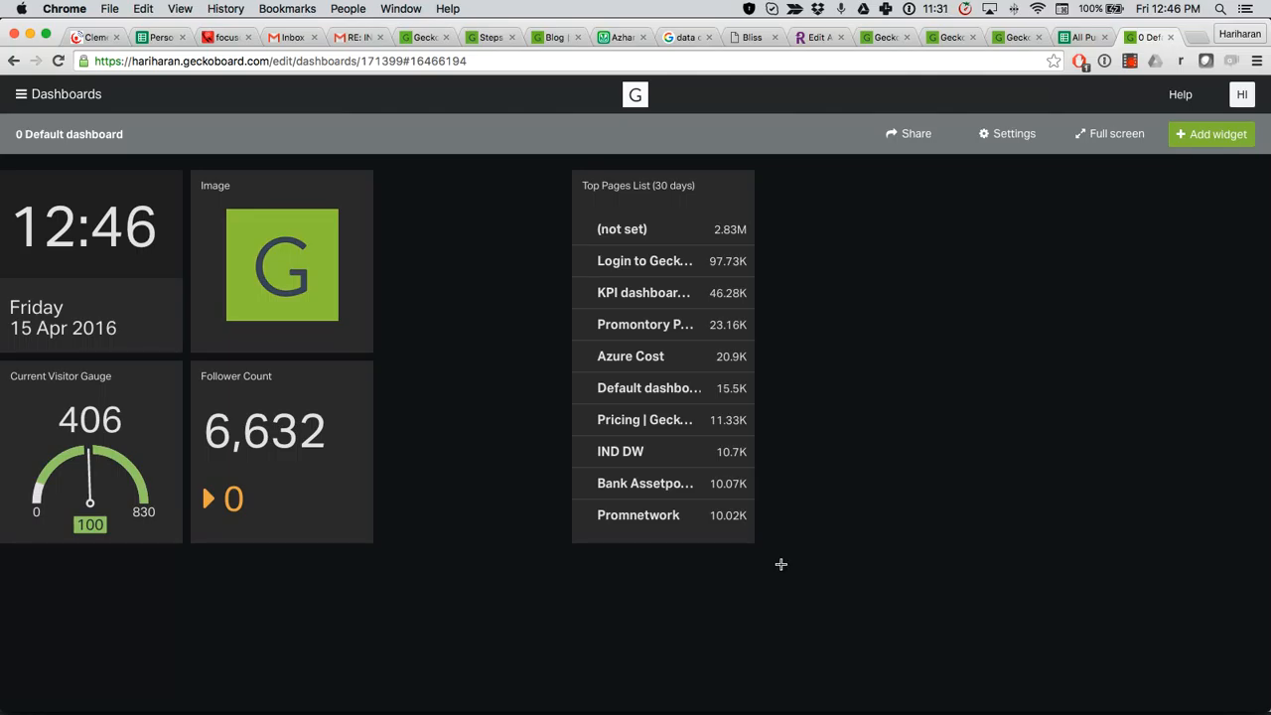
# Step: Set the Top Pages List widget's size to 2x2 and save it
pyautogui.click(744, 530)
pyautogui.click(778, 530)
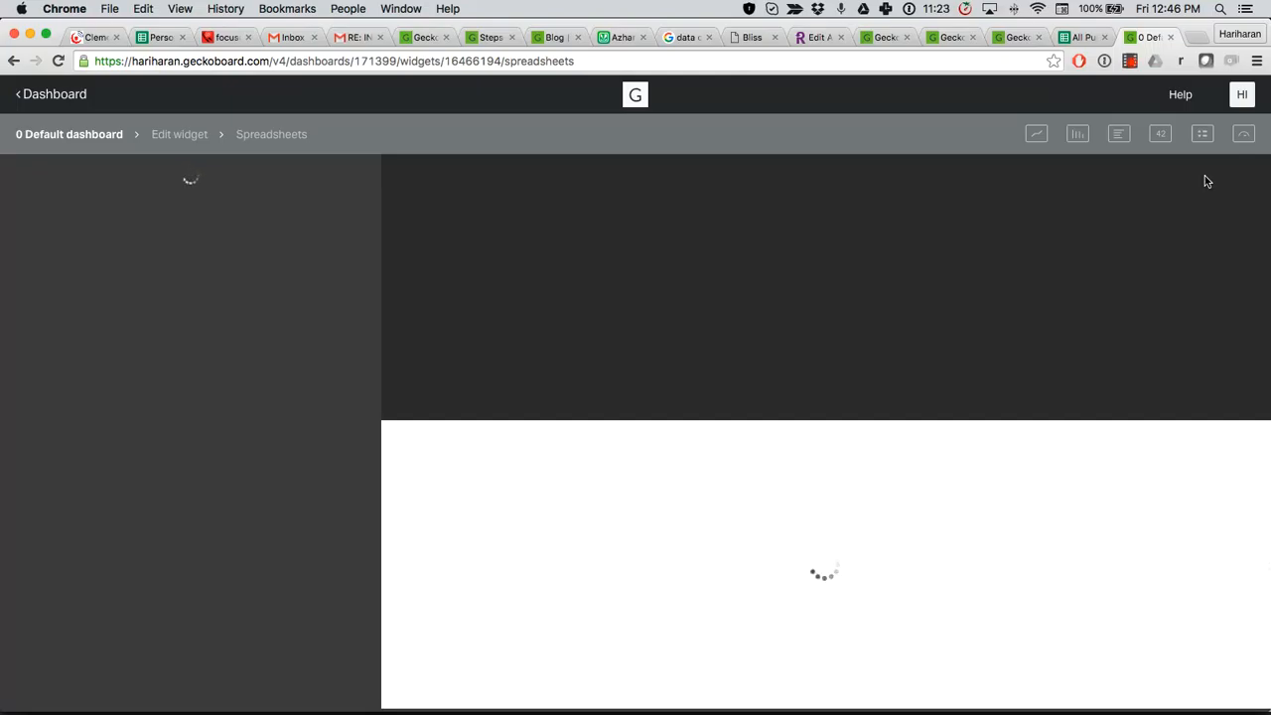
pyautogui.click(1203, 133)
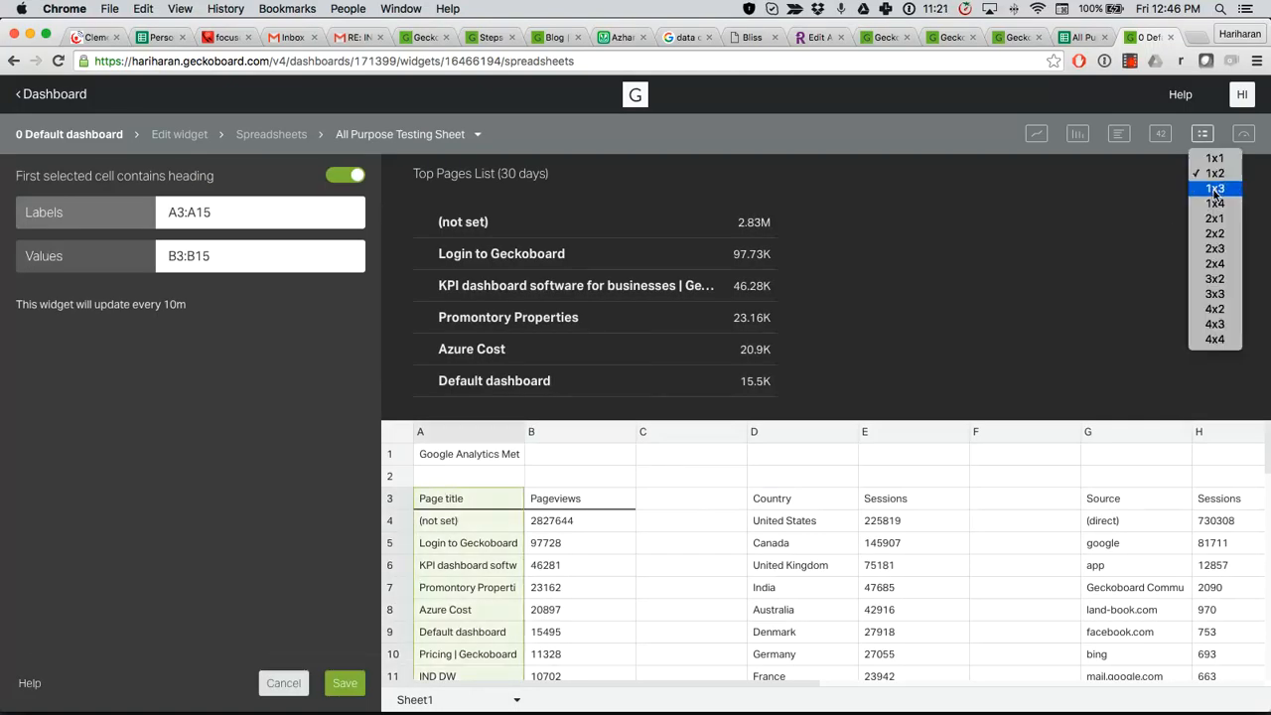
pyautogui.click(1217, 235)
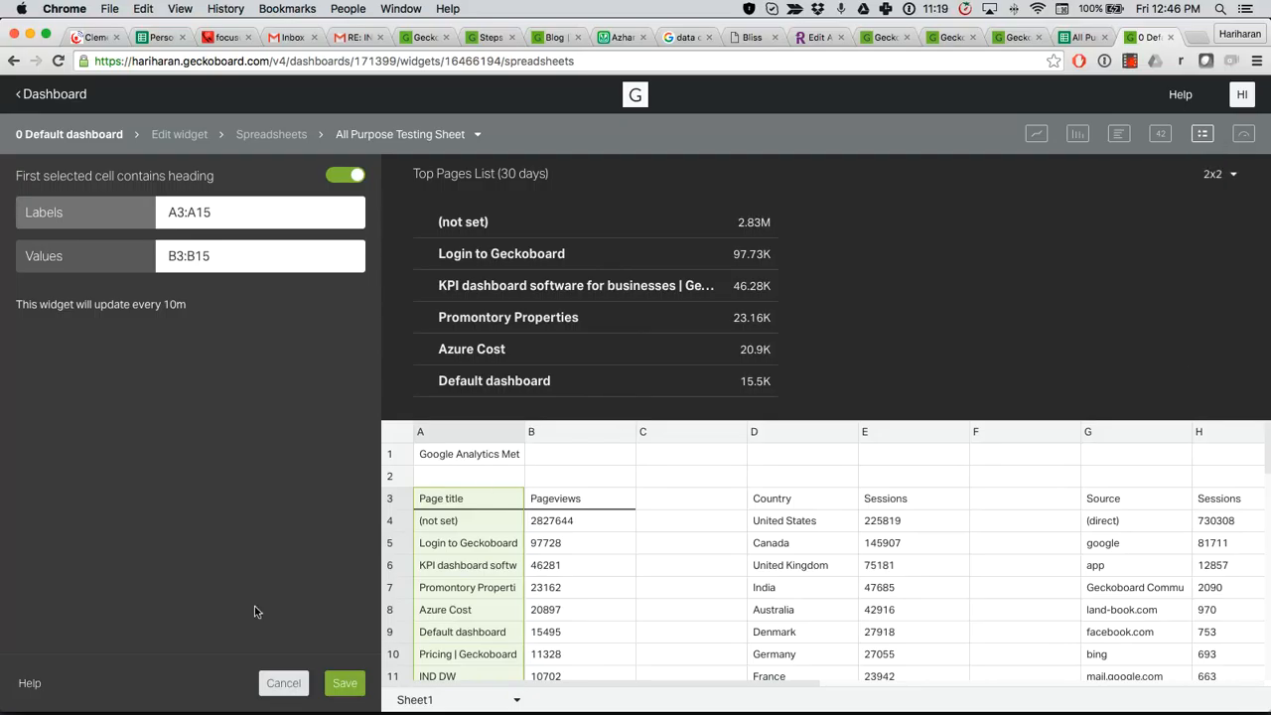
pyautogui.click(345, 686)
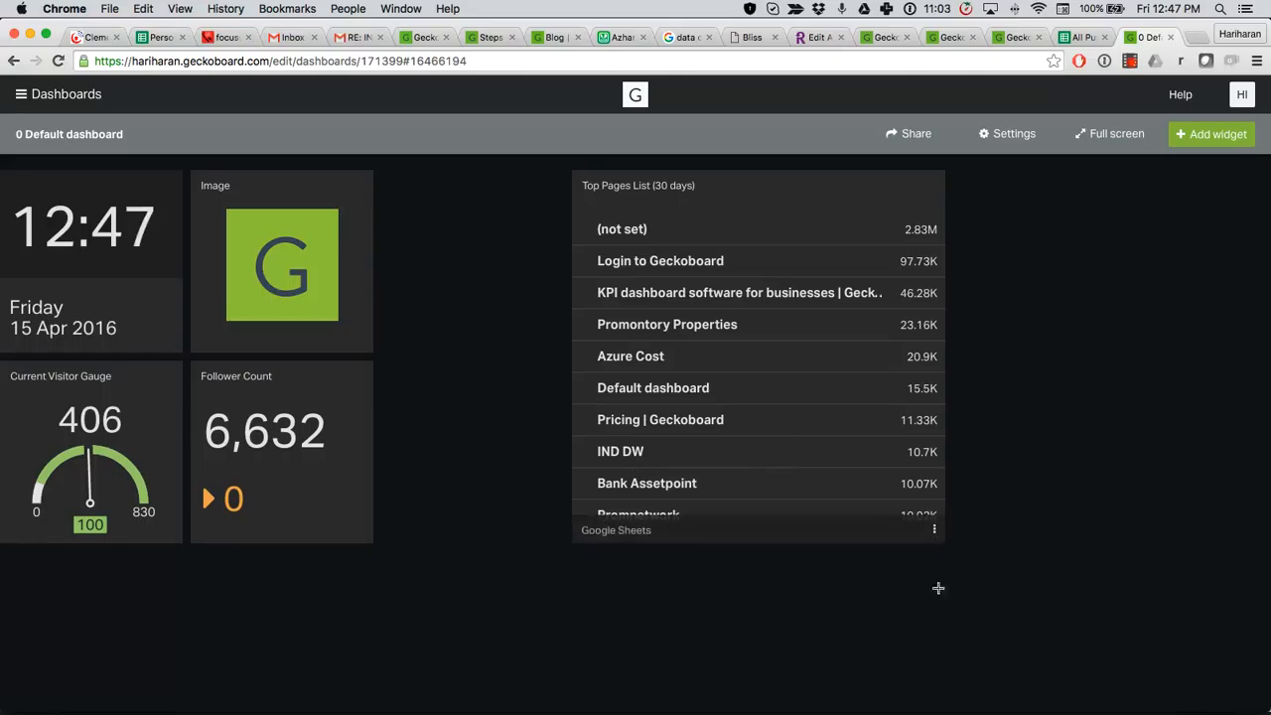
# Step: Enlarge the Top Pages List widget to 3x3 and save it to the dashboard
pyautogui.click(934, 530)
pyautogui.click(975, 530)
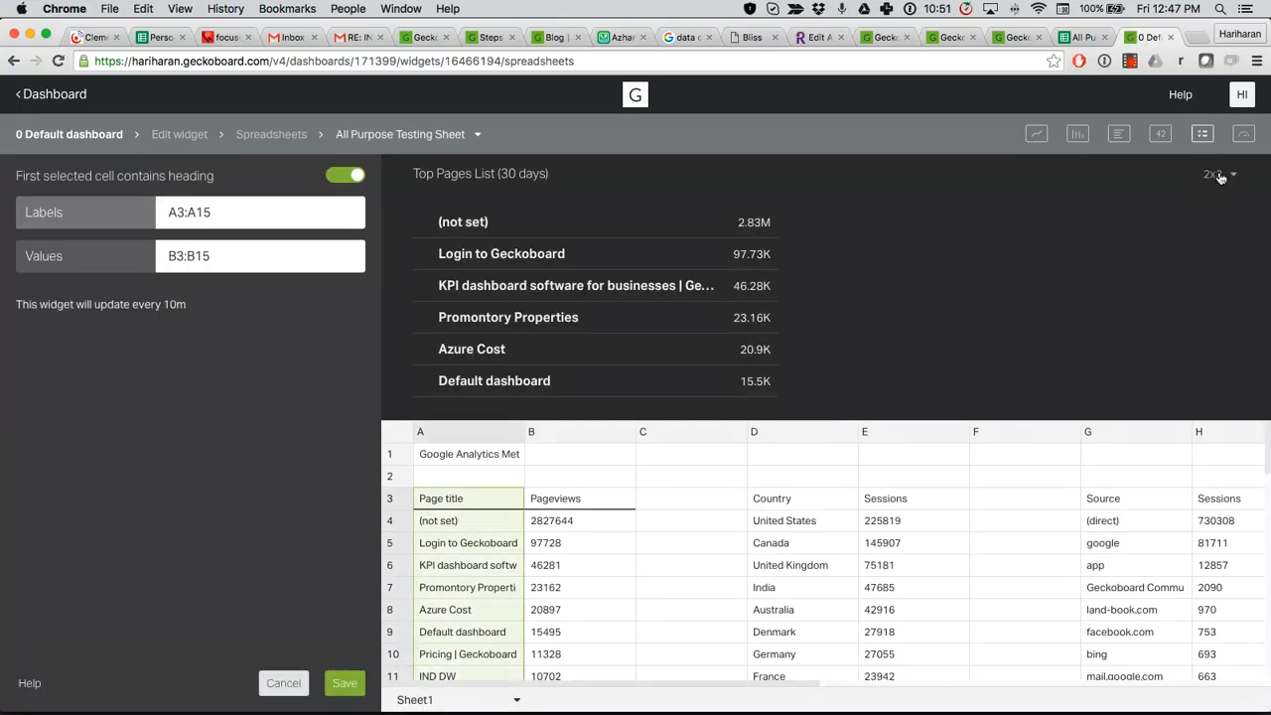
pyautogui.click(1218, 175)
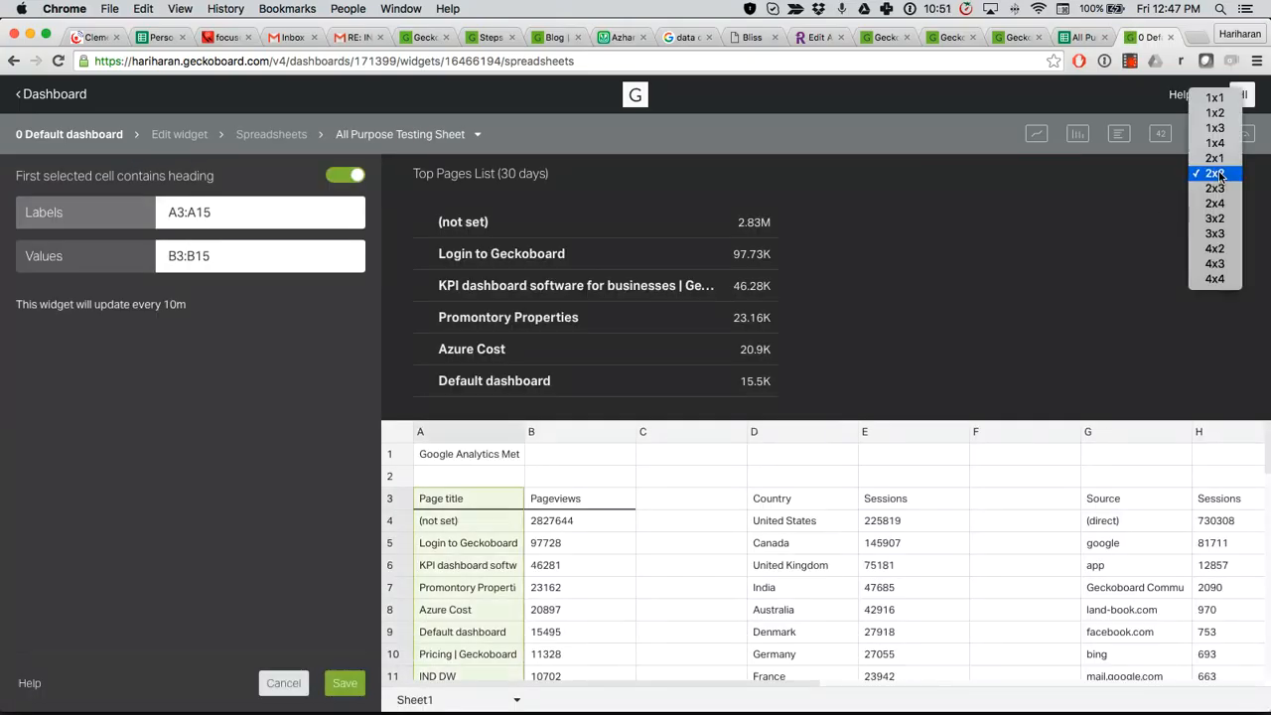
pyautogui.click(1216, 235)
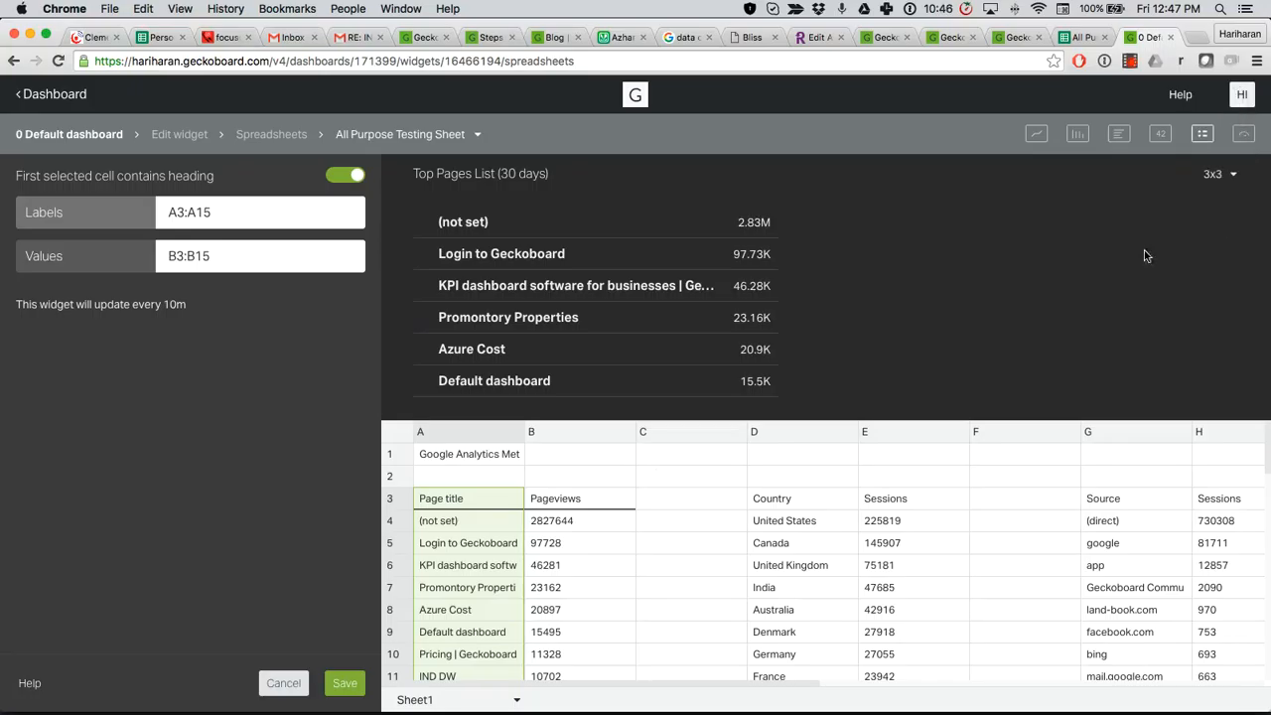
pyautogui.click(345, 684)
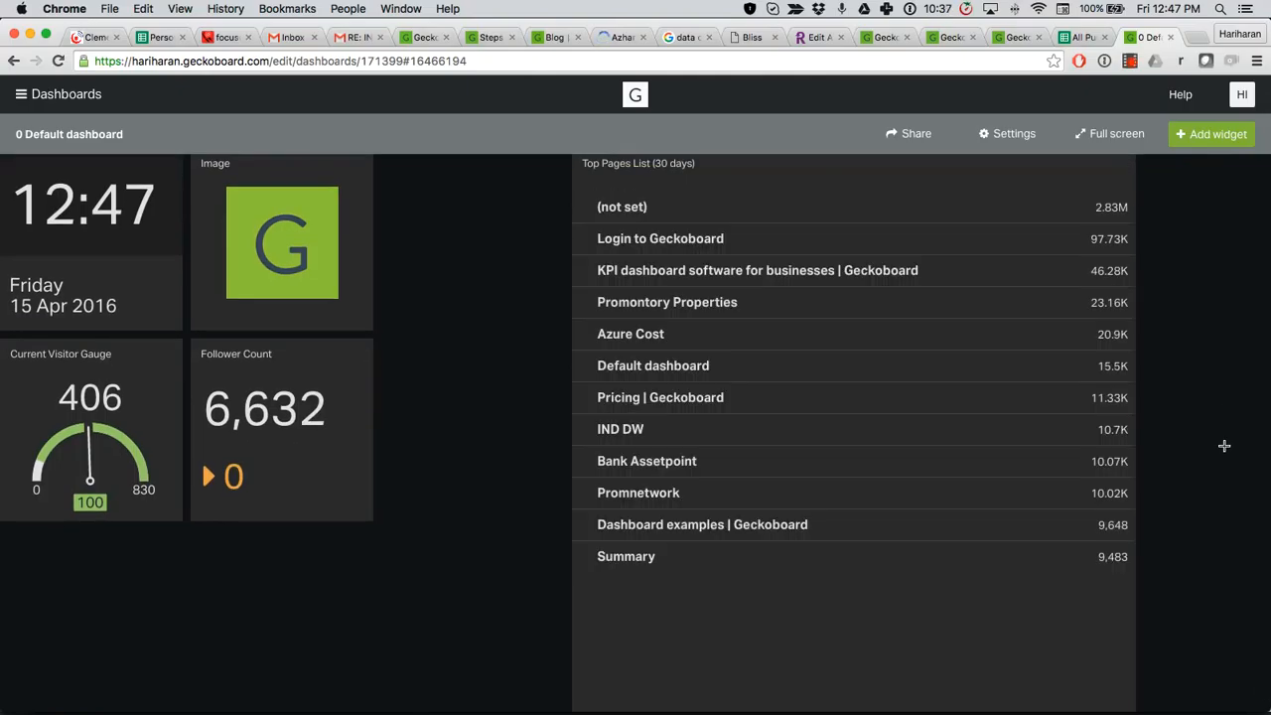
pyautogui.scroll(1, 1225, 446)
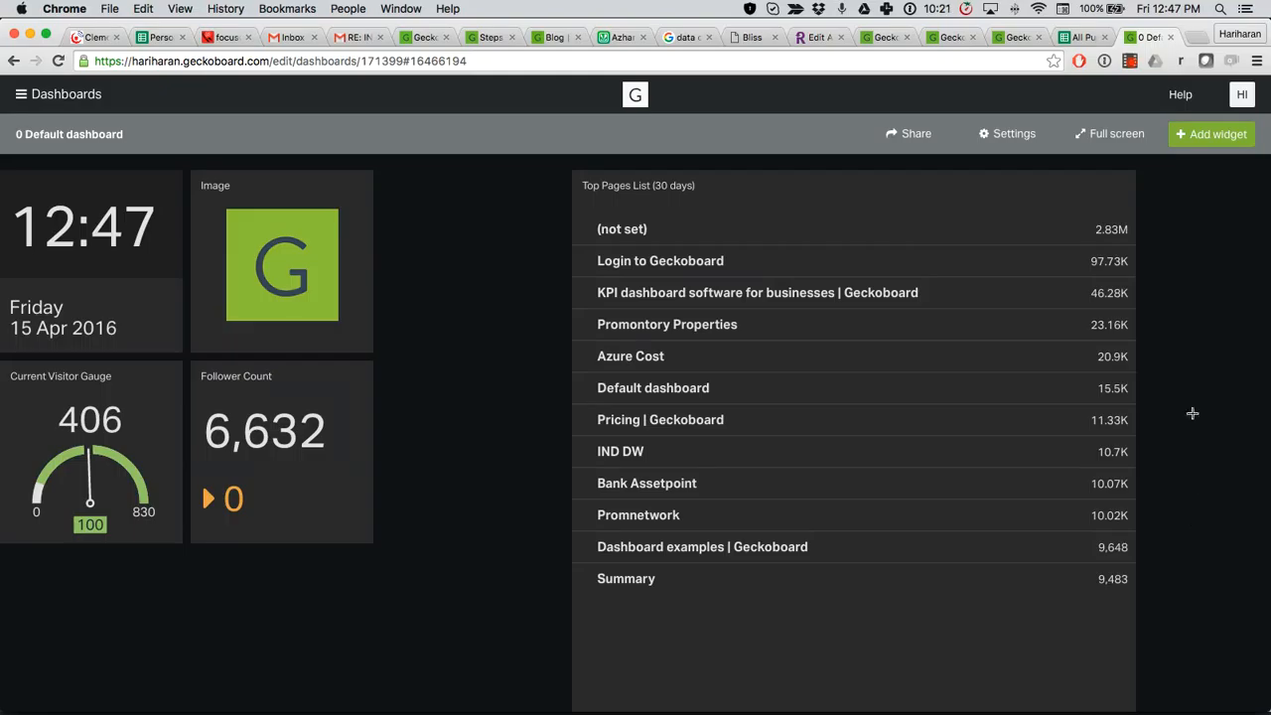
# Step: Compare the query data in the All Purpose Testing Sheet with the leaderboard on the Geckoboard dashboard, ending on the dashboard
pyautogui.click(1083, 37)
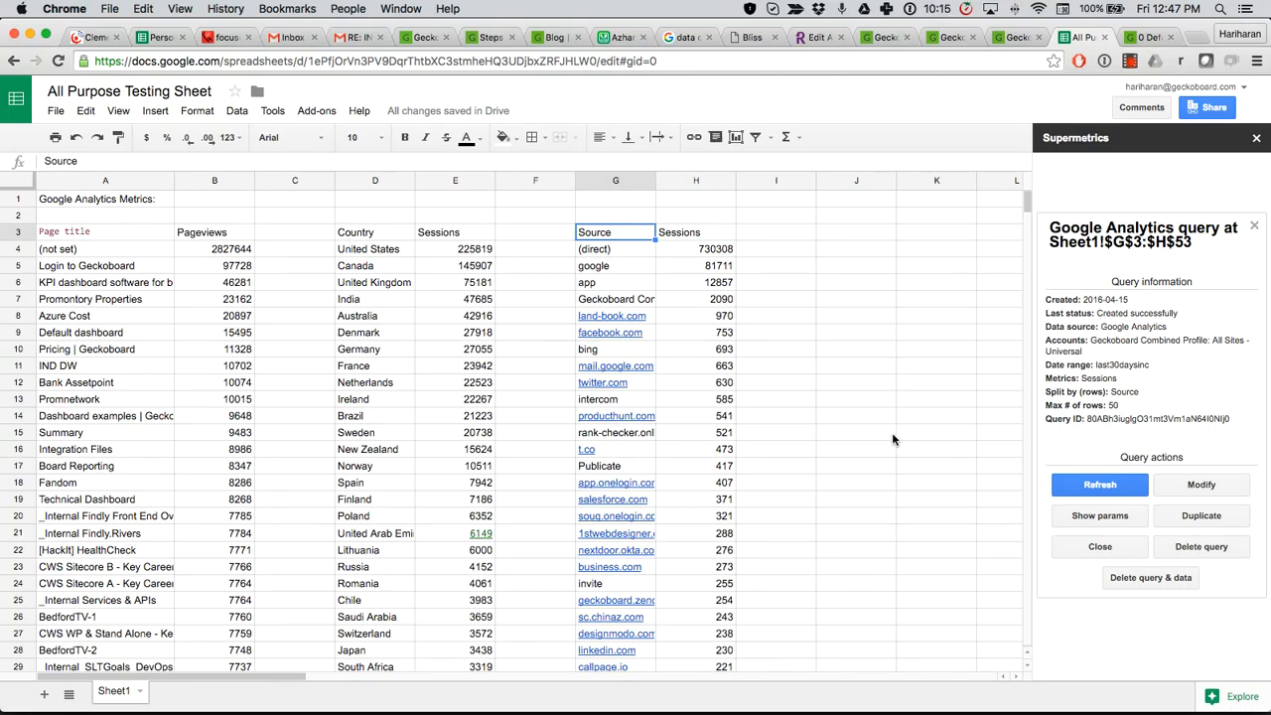
pyautogui.scroll(-2, 889, 437)
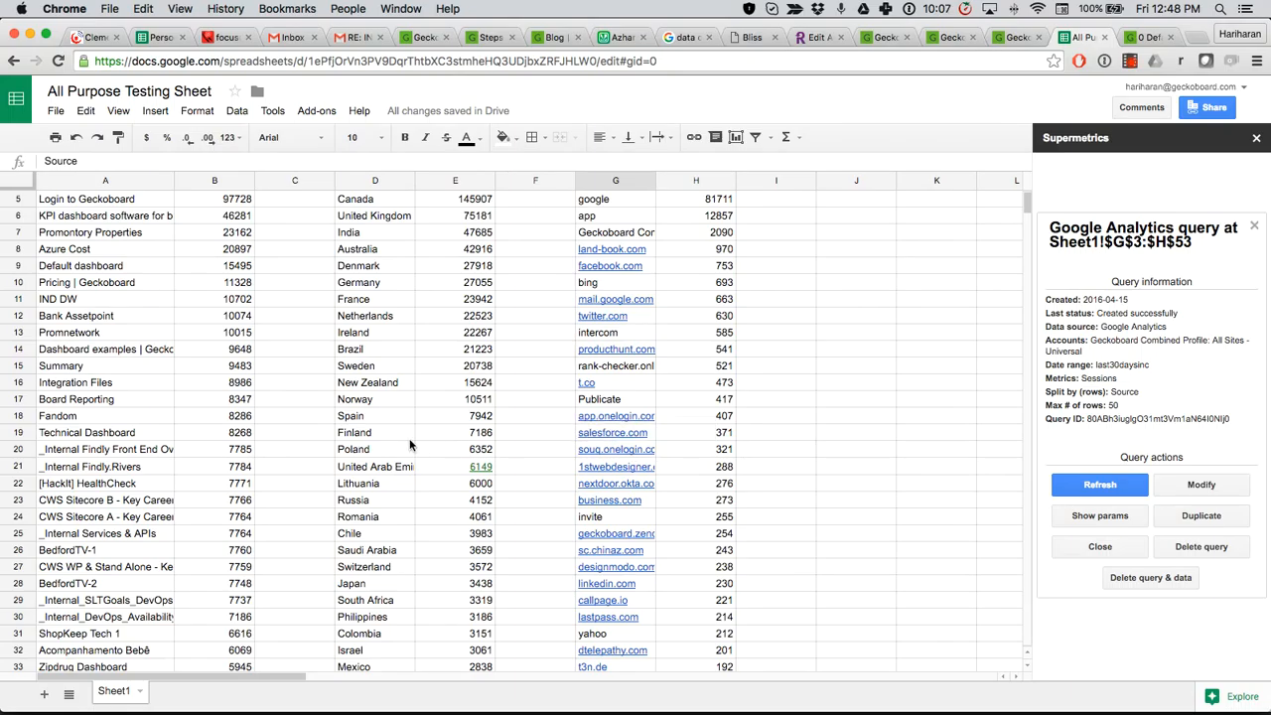
pyautogui.scroll(2, 475, 395)
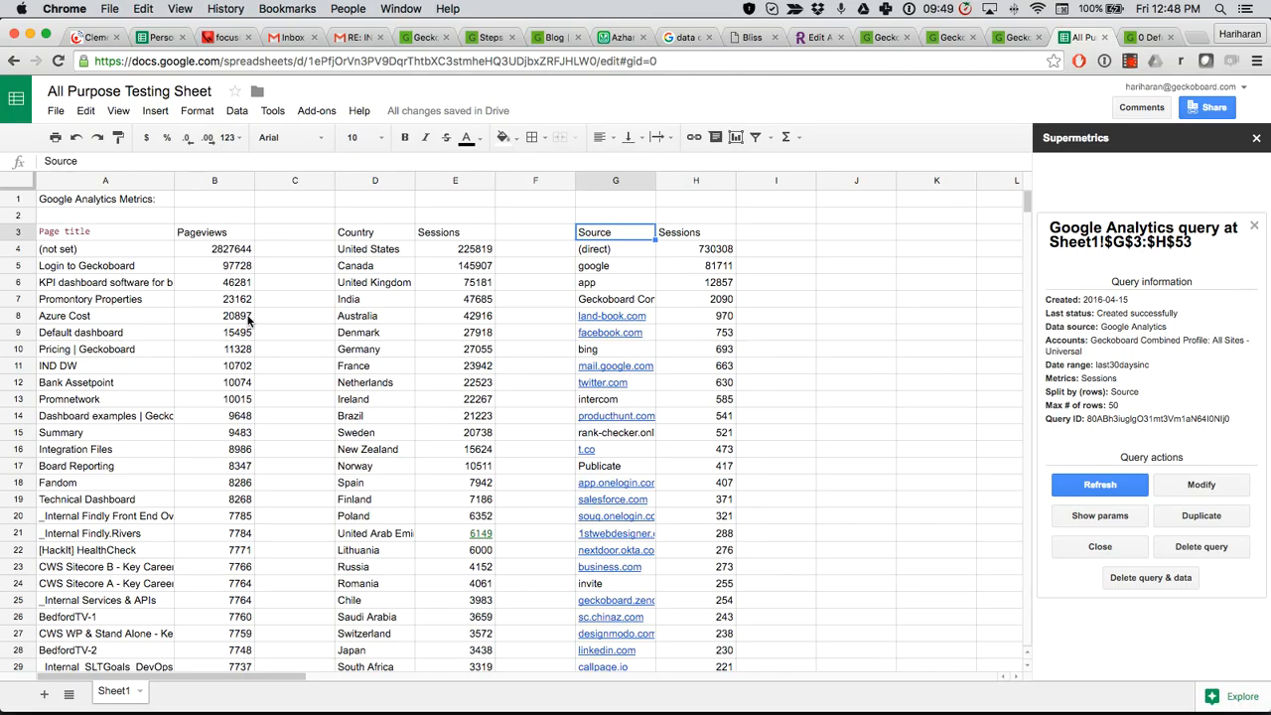
pyautogui.click(1150, 38)
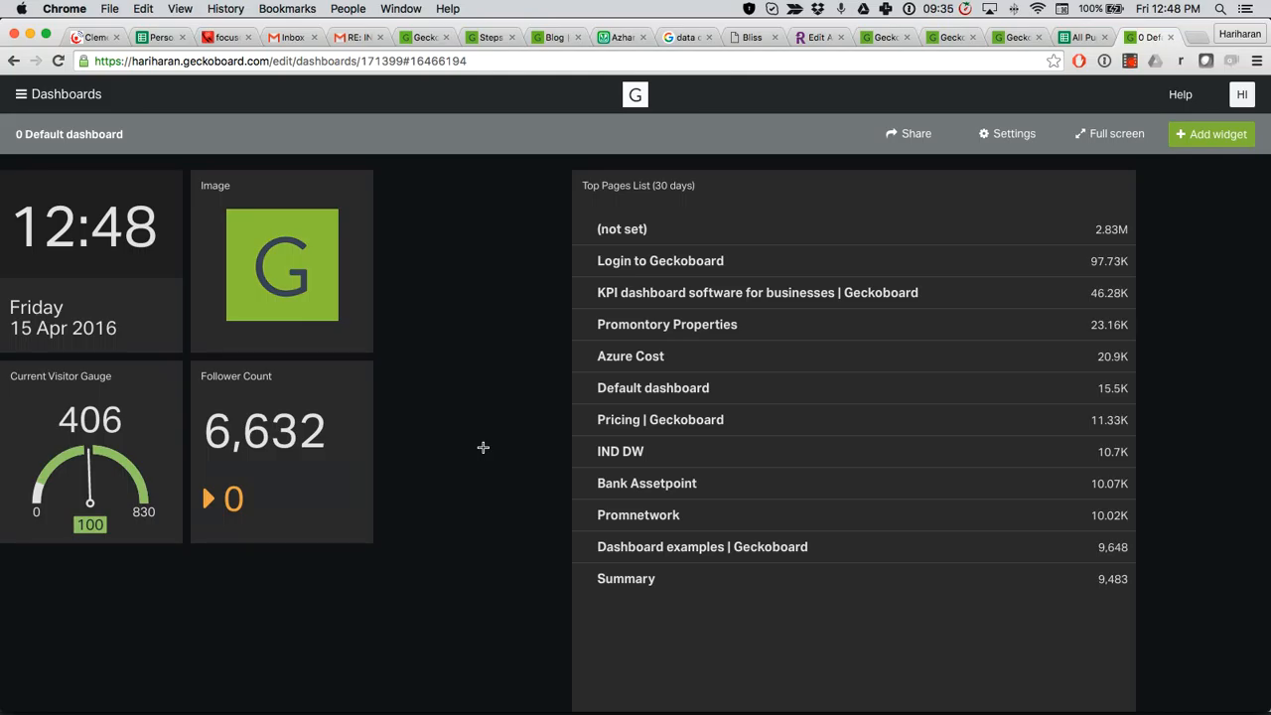
pyautogui.click(1081, 37)
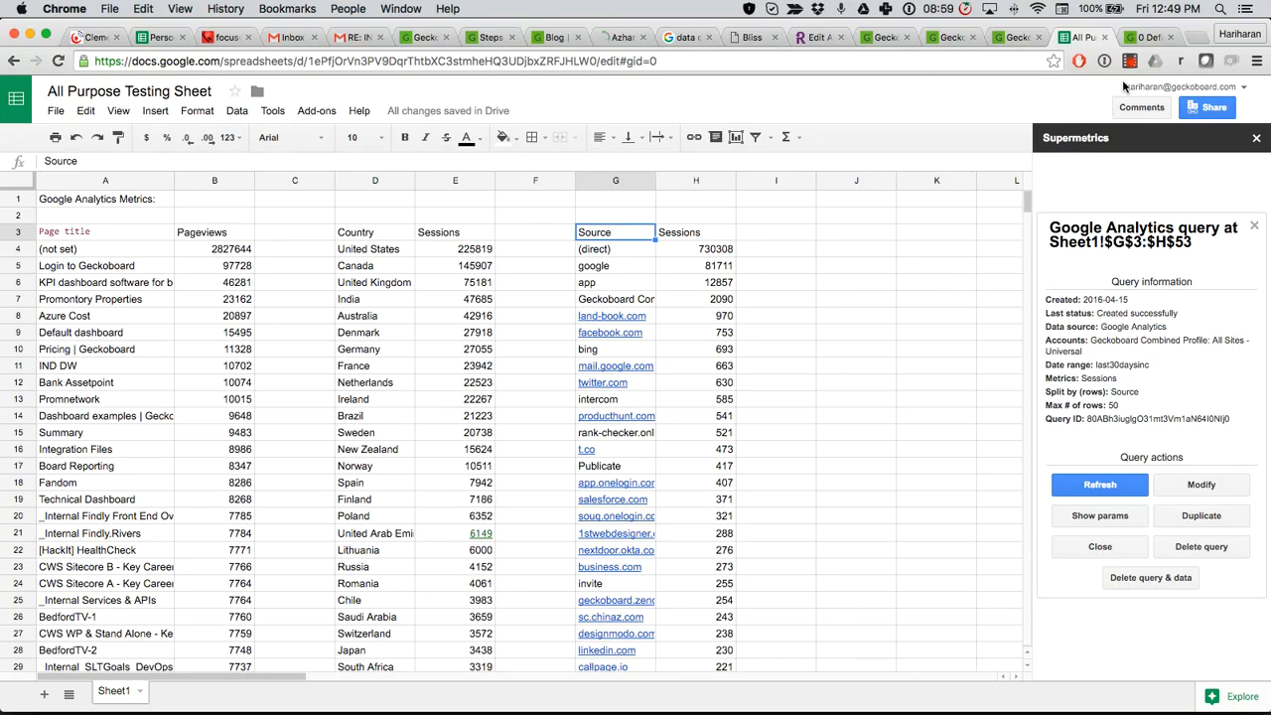
pyautogui.click(1142, 37)
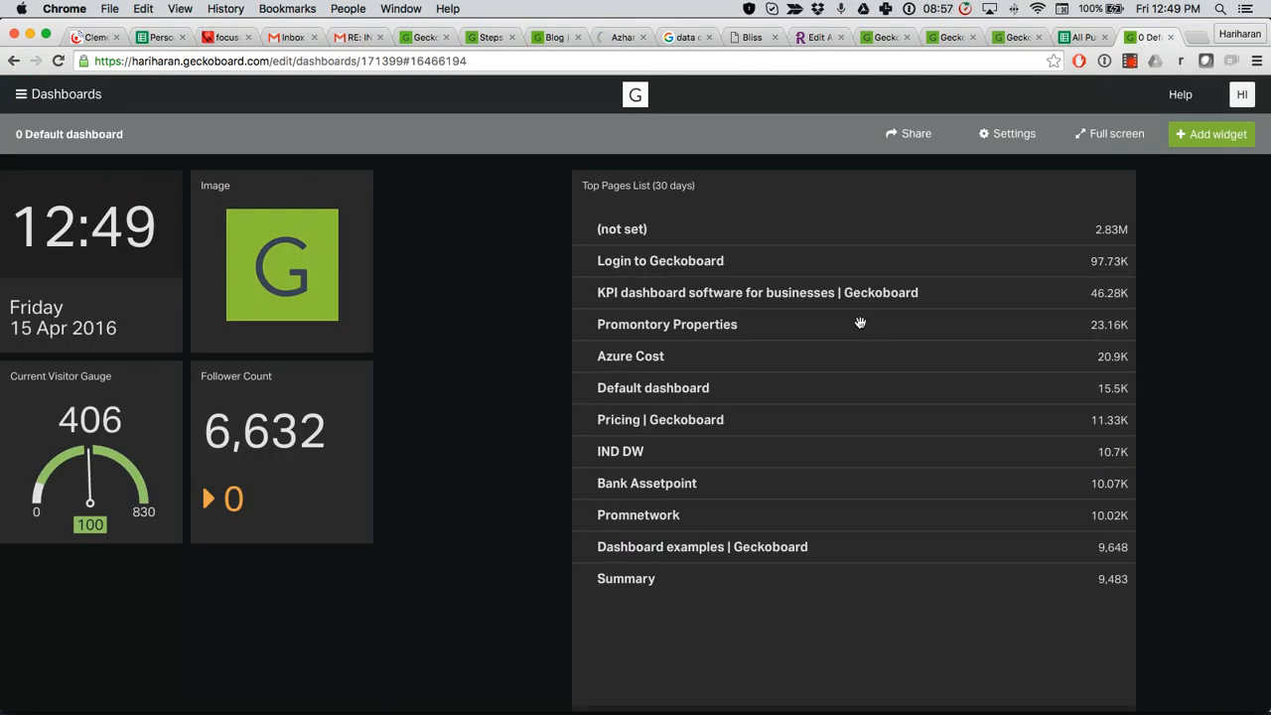